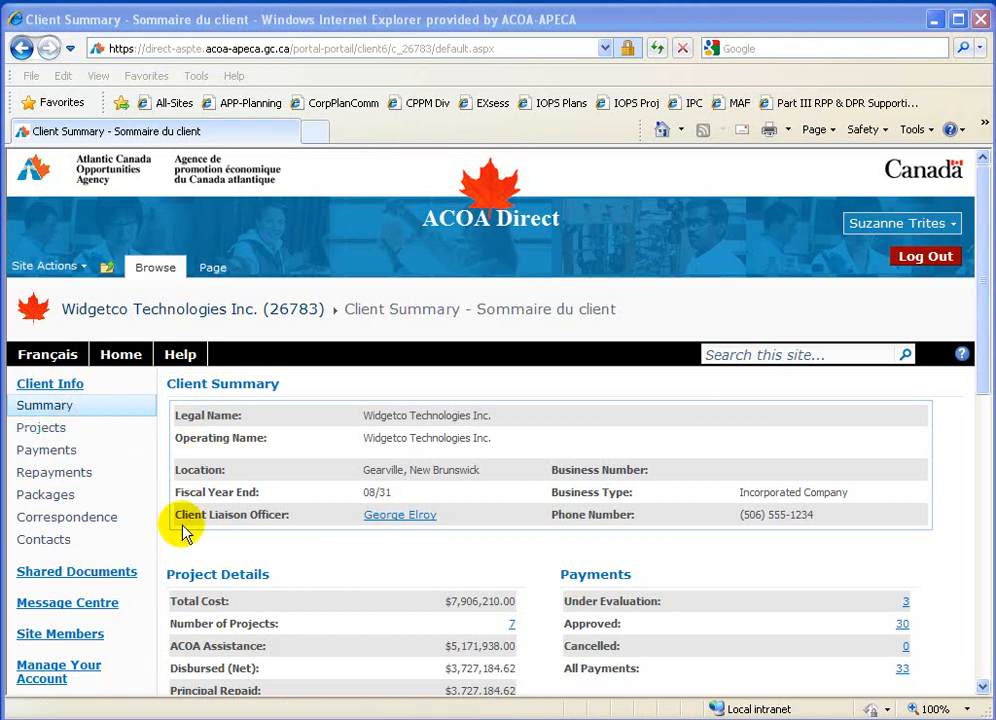
- Open the Upgrade sprocket manufacturing facilities project from Widgetco Technologies Inc.'s project list
{"action": "left_click", "coordinate": [40, 436]}
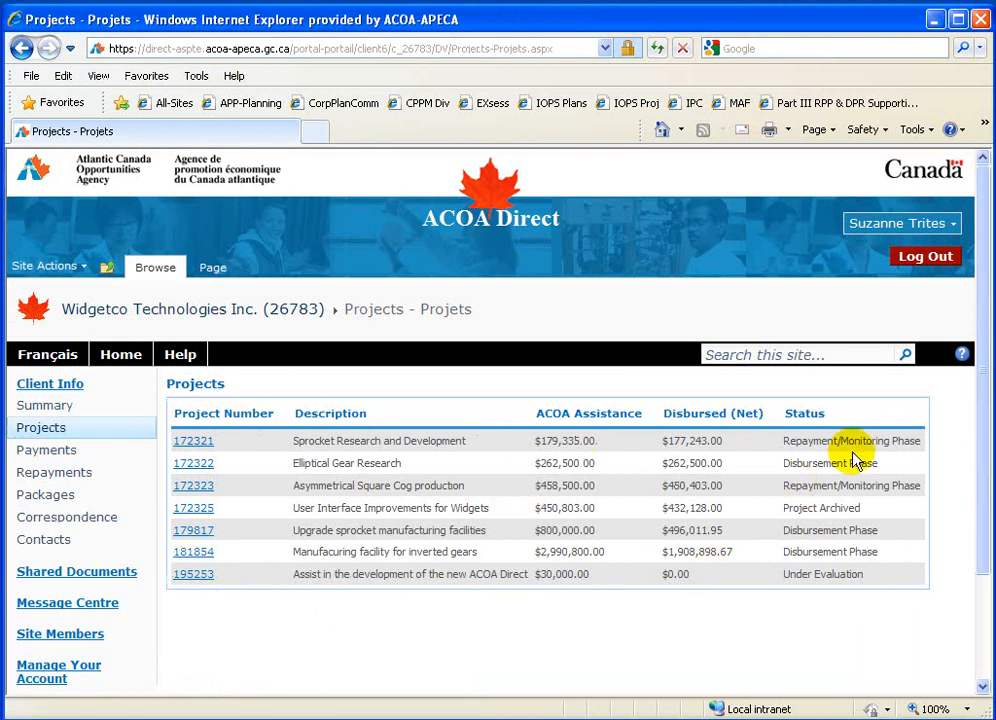
{"action": "left_click_drag", "start_coordinate": [783, 463], "coordinate": [877, 458]}
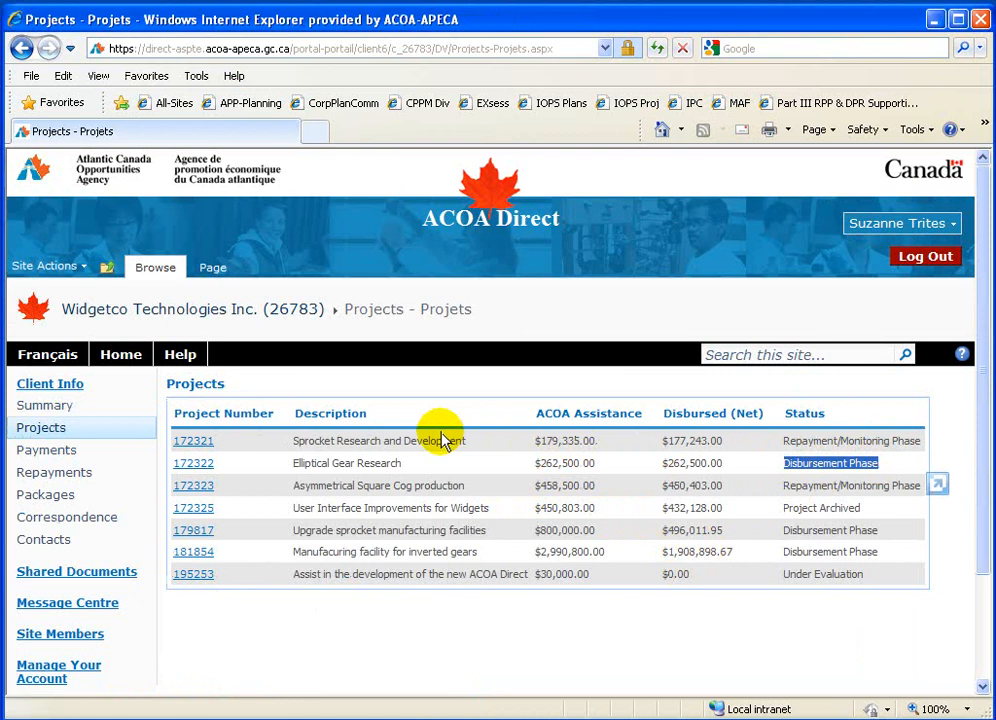
{"action": "left_click", "coordinate": [372, 466]}
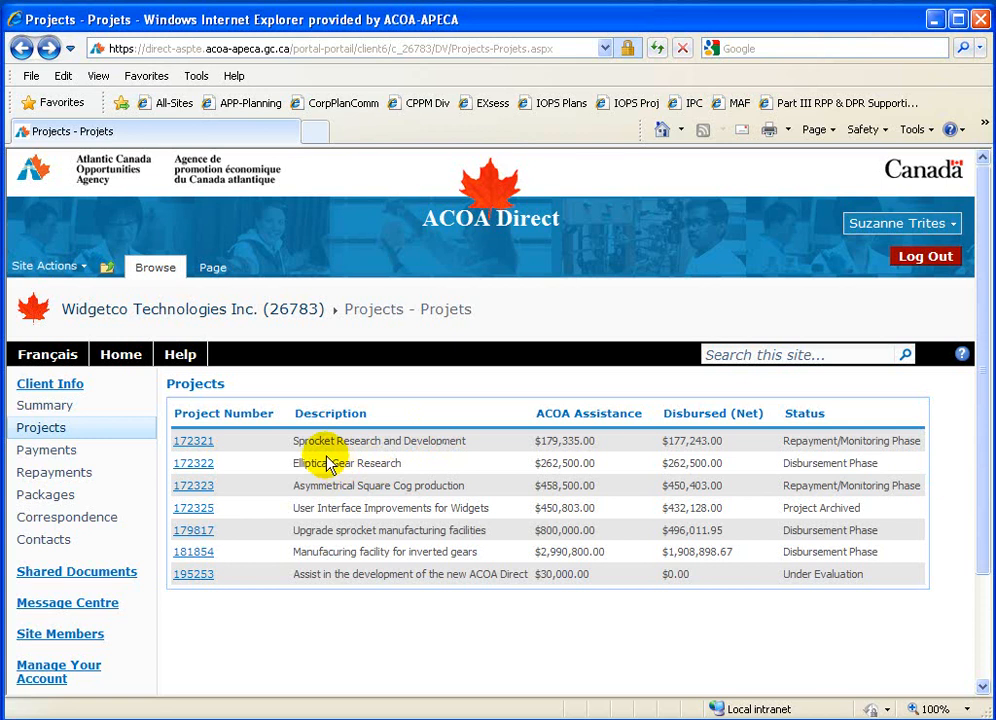
{"action": "left_click", "coordinate": [180, 357]}
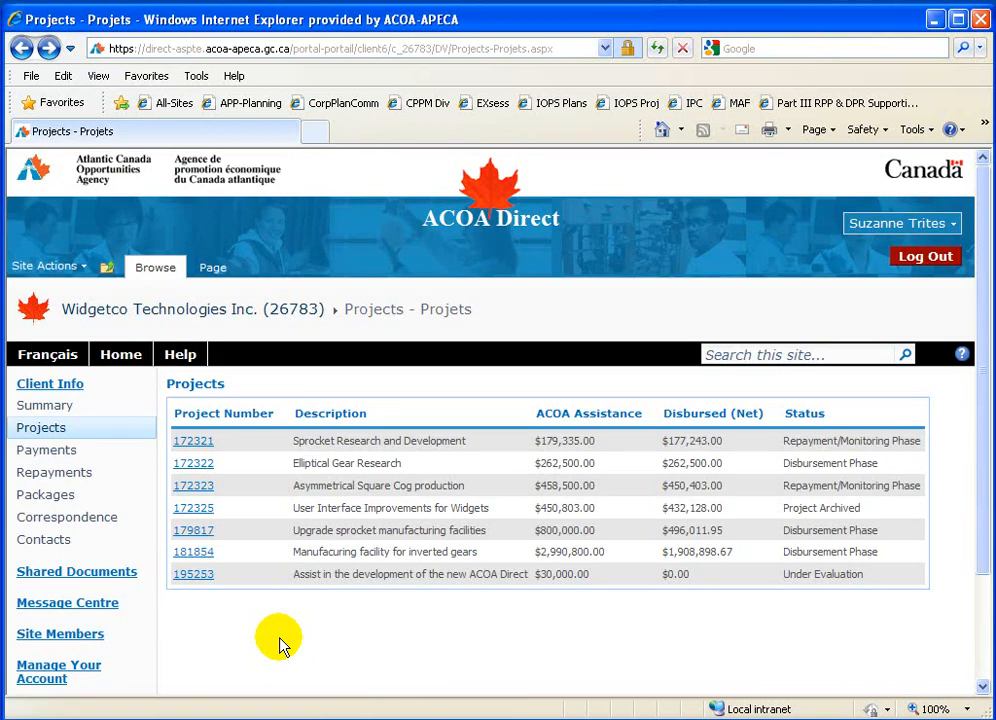
{"action": "left_click", "coordinate": [187, 535]}
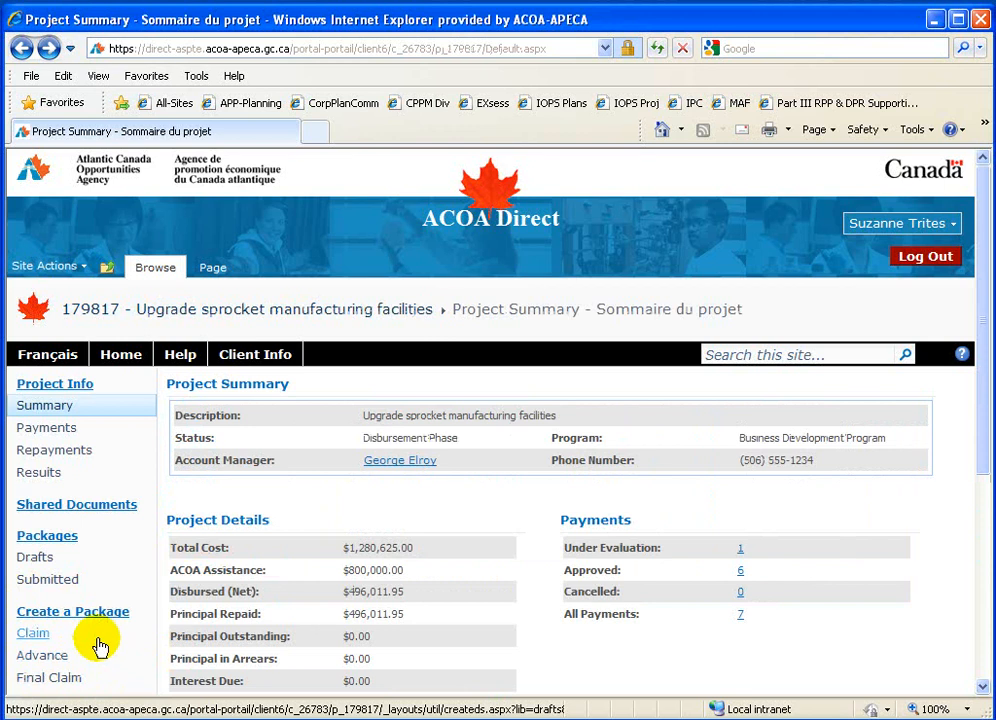
- Create a Claim package for the project and open its Progress Report form
{"action": "left_click", "coordinate": [38, 635]}
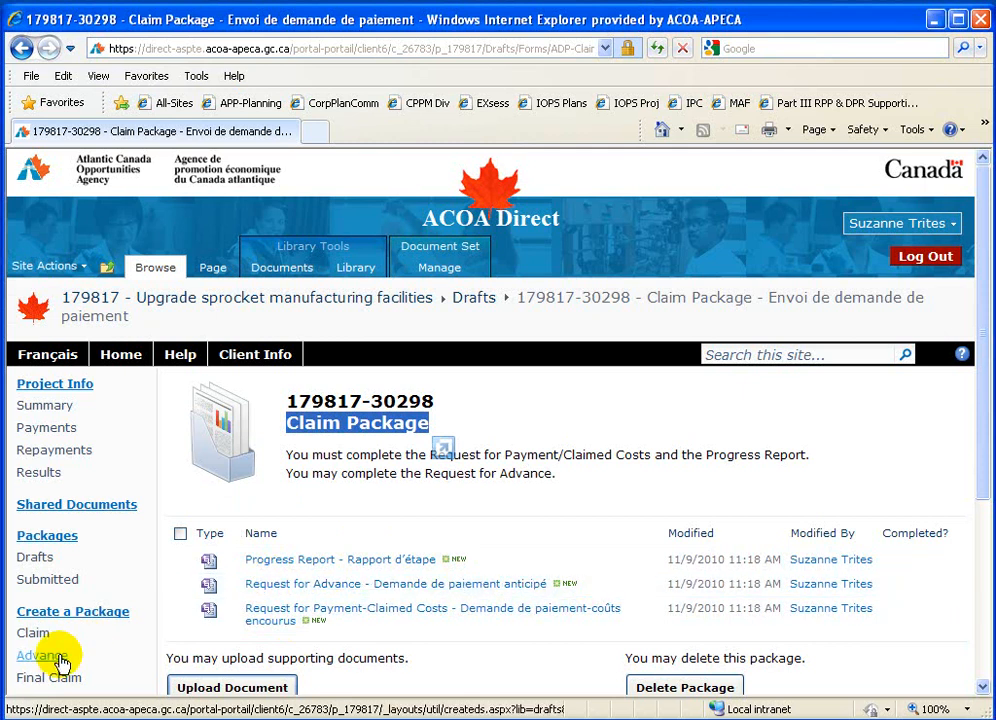
{"action": "left_click", "coordinate": [333, 475]}
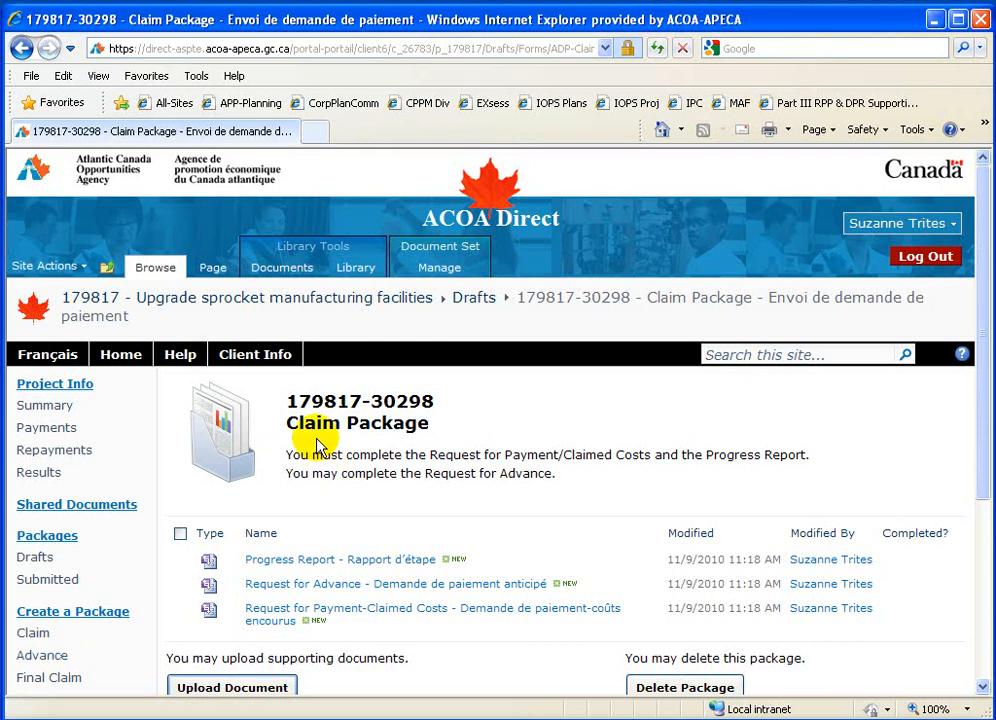
{"action": "left_click_drag", "start_coordinate": [285, 396], "coordinate": [434, 400]}
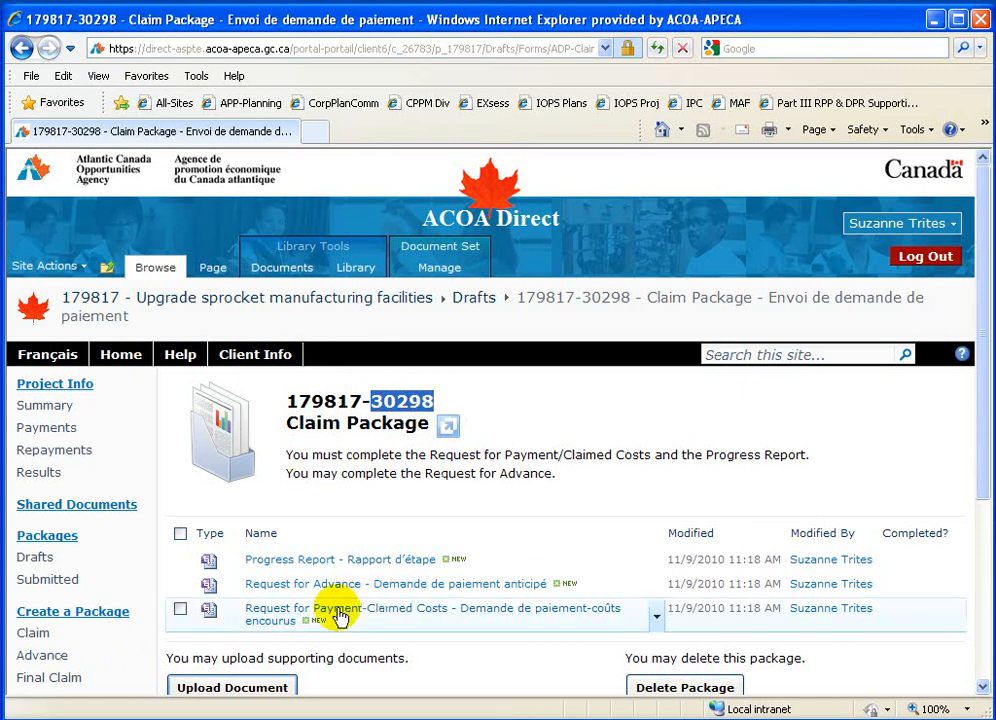
{"action": "left_click", "coordinate": [269, 563]}
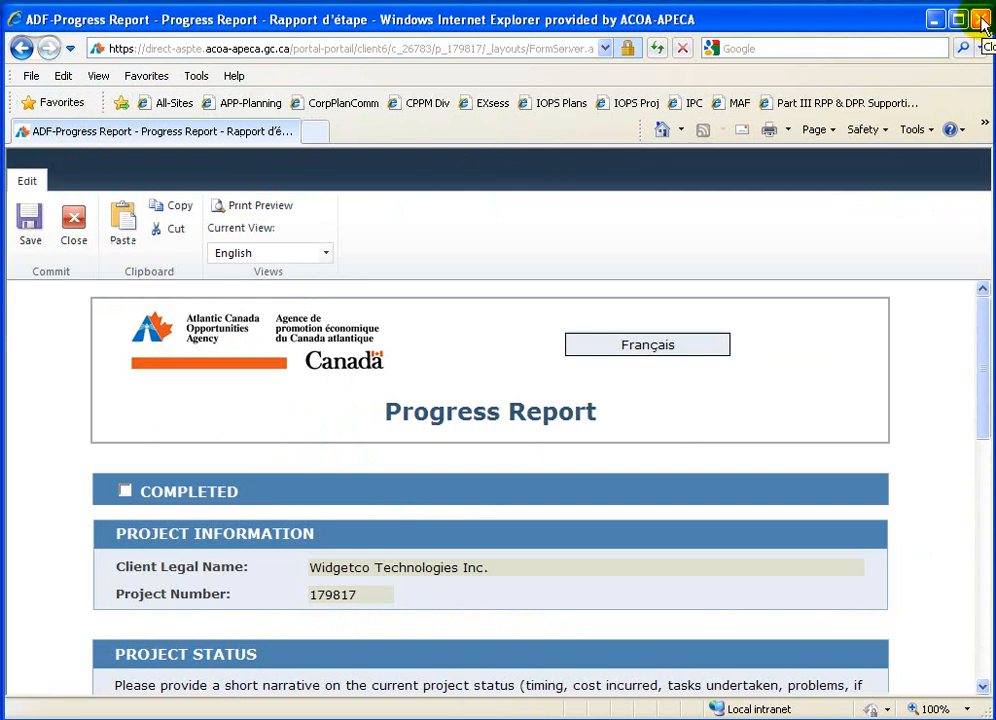
- Examine the Progress Report's completion option, project information and project status narrative sections
{"action": "left_click_drag", "start_coordinate": [983, 350], "coordinate": [985, 422]}
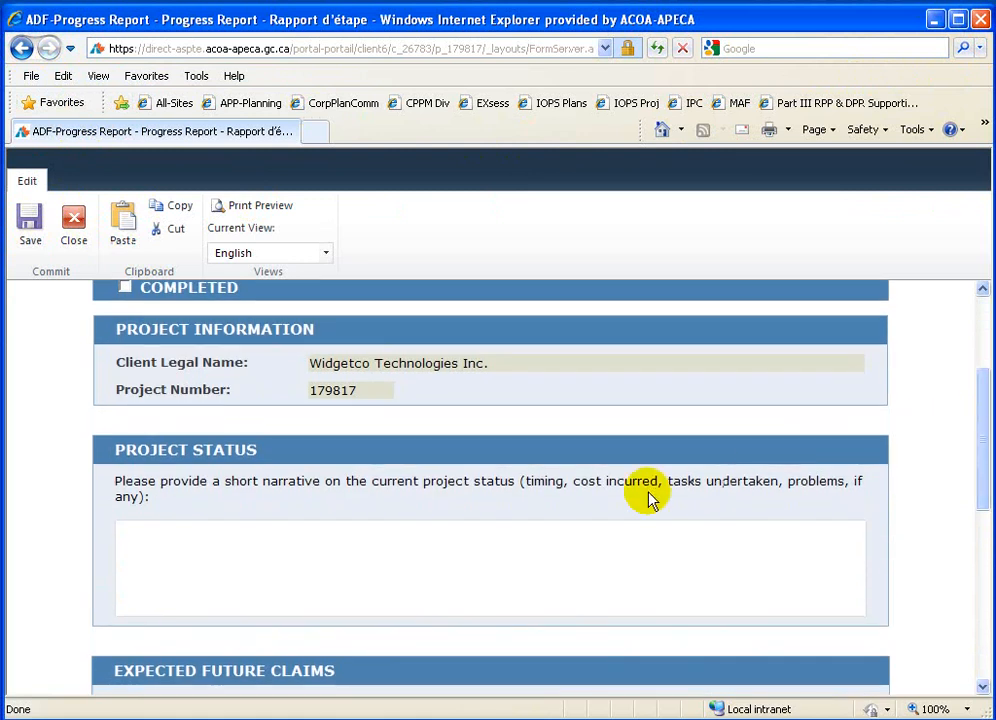
{"action": "left_click", "coordinate": [487, 553]}
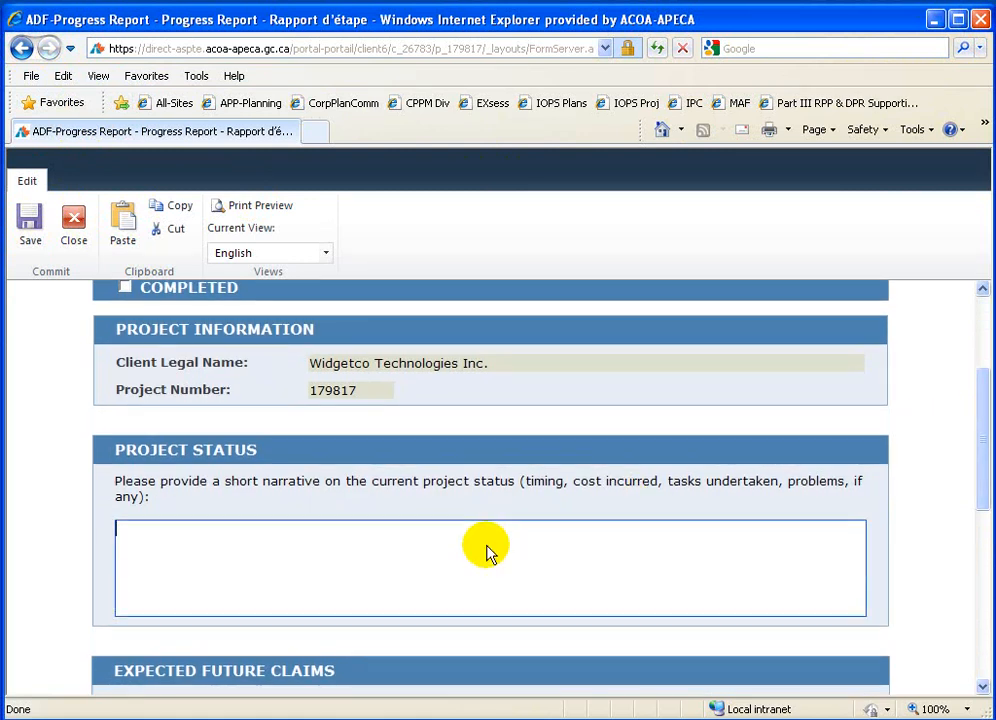
{"action": "left_click", "coordinate": [525, 500]}
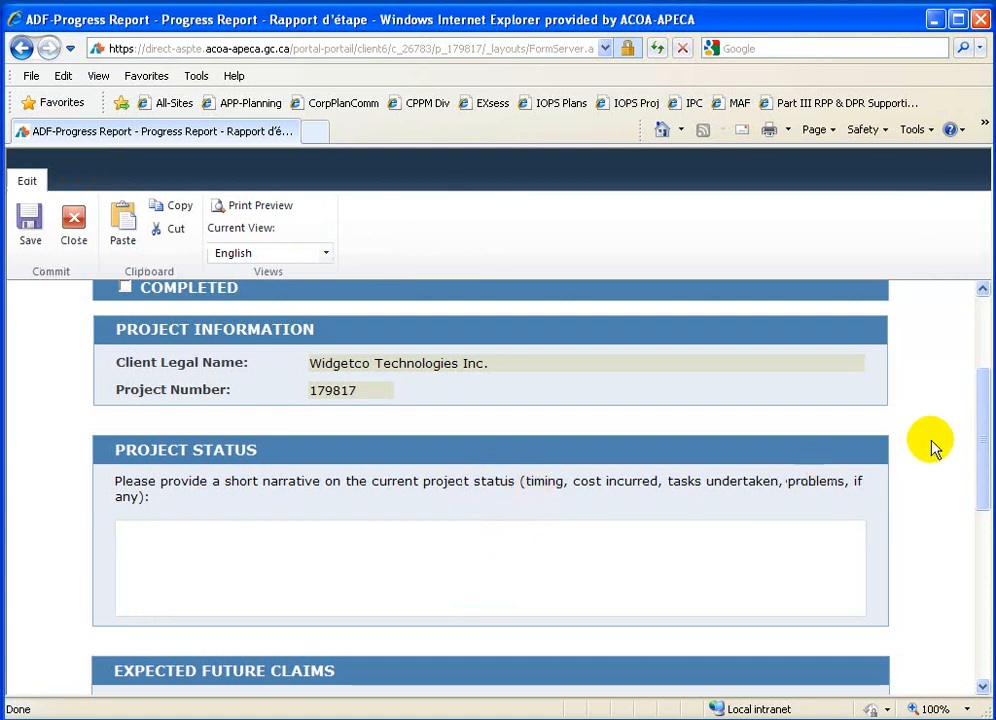
{"action": "left_click_drag", "start_coordinate": [980, 444], "coordinate": [980, 356]}
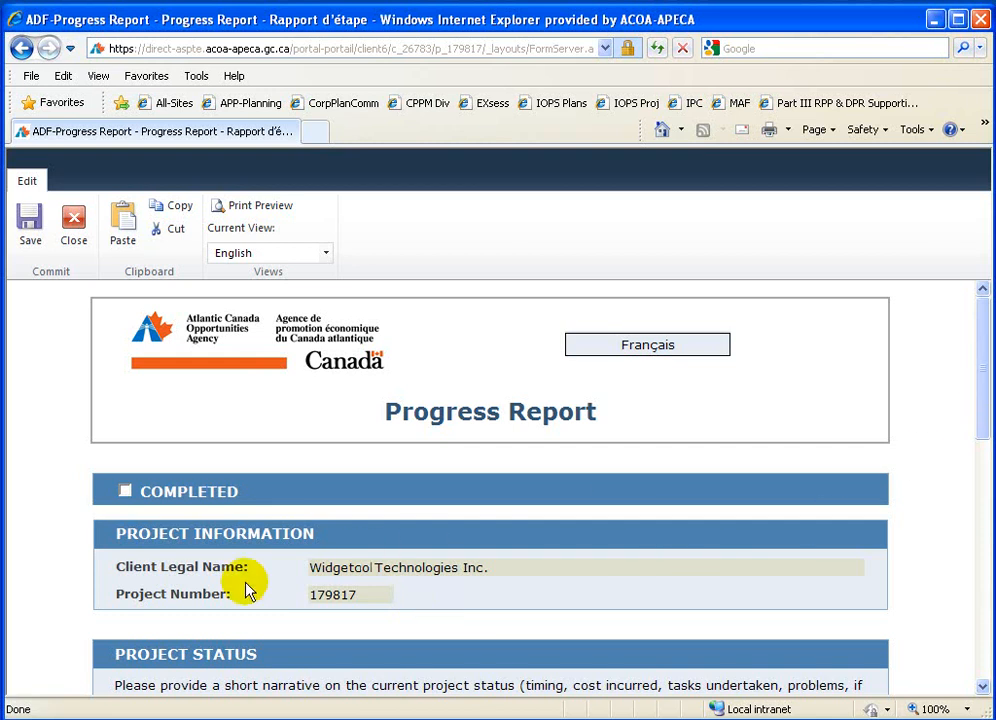
{"action": "left_click_drag", "start_coordinate": [990, 418], "coordinate": [985, 489]}
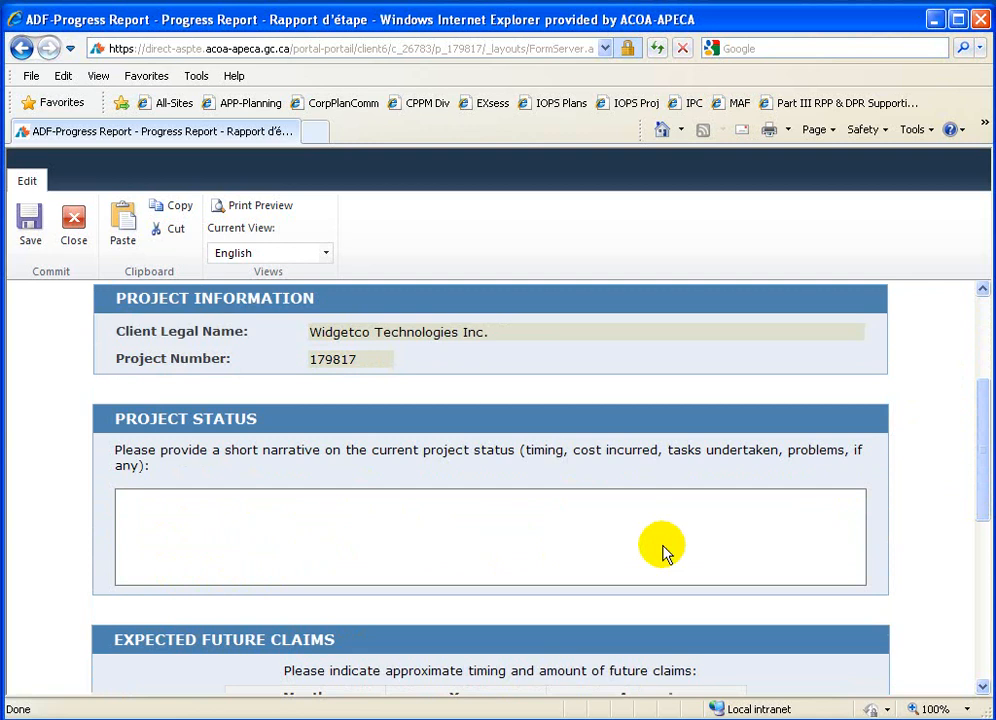
- Enter an expected future claim for December 2010 with an amount of $10,000.00
{"action": "left_click_drag", "start_coordinate": [988, 471], "coordinate": [988, 554]}
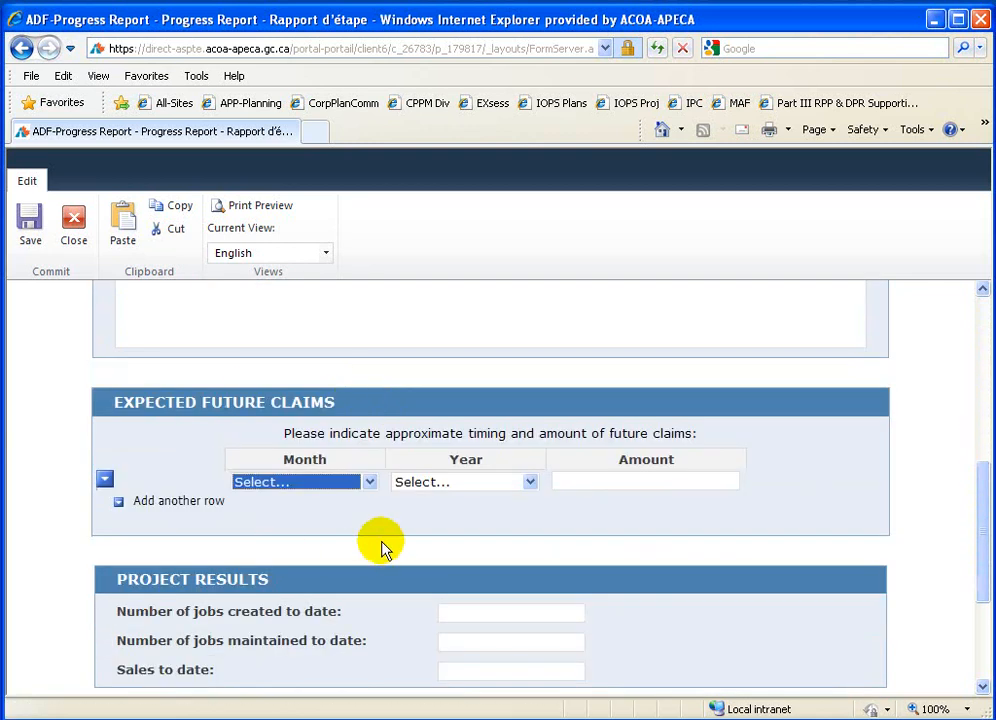
{"action": "left_click", "coordinate": [370, 482]}
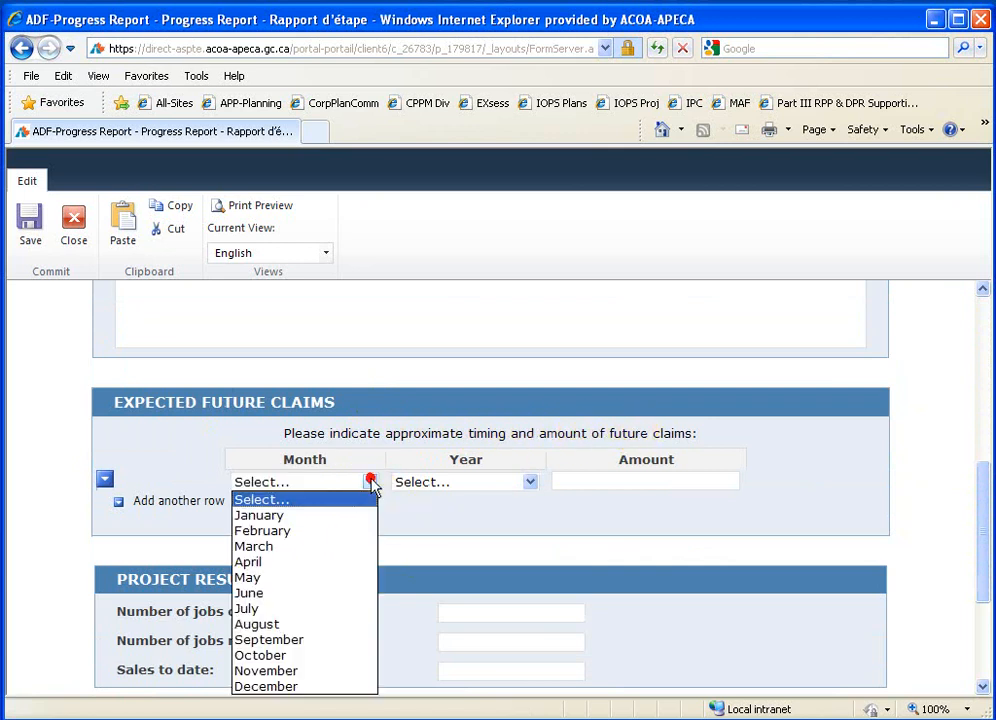
{"action": "left_click", "coordinate": [326, 686]}
{"action": "left_click", "coordinate": [529, 482]}
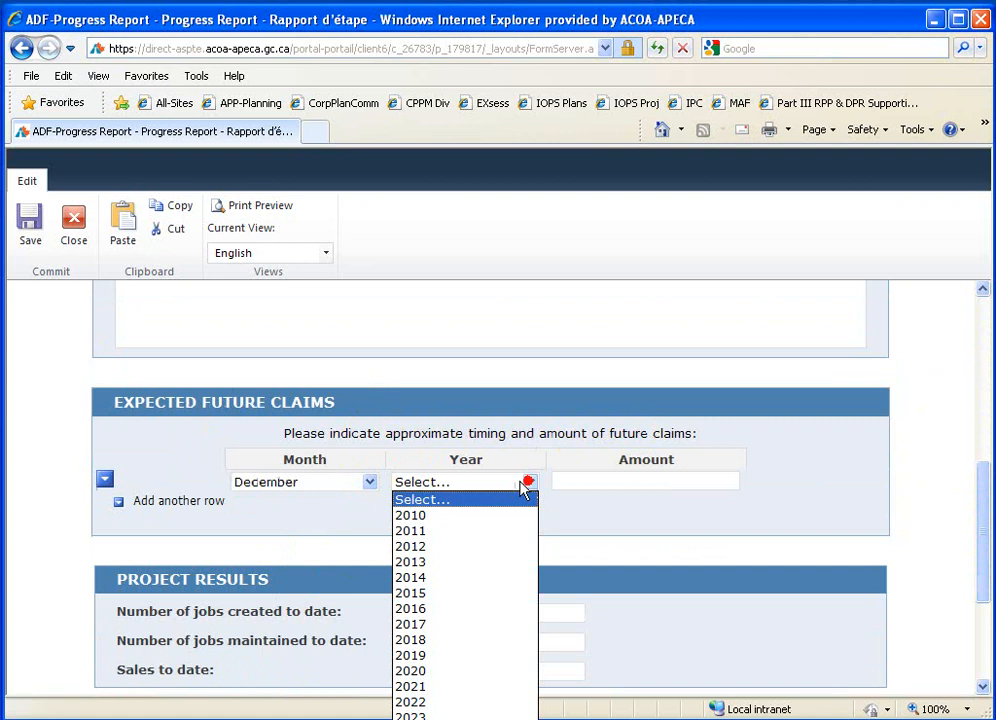
{"action": "left_click", "coordinate": [436, 510]}
{"action": "left_click", "coordinate": [573, 477]}
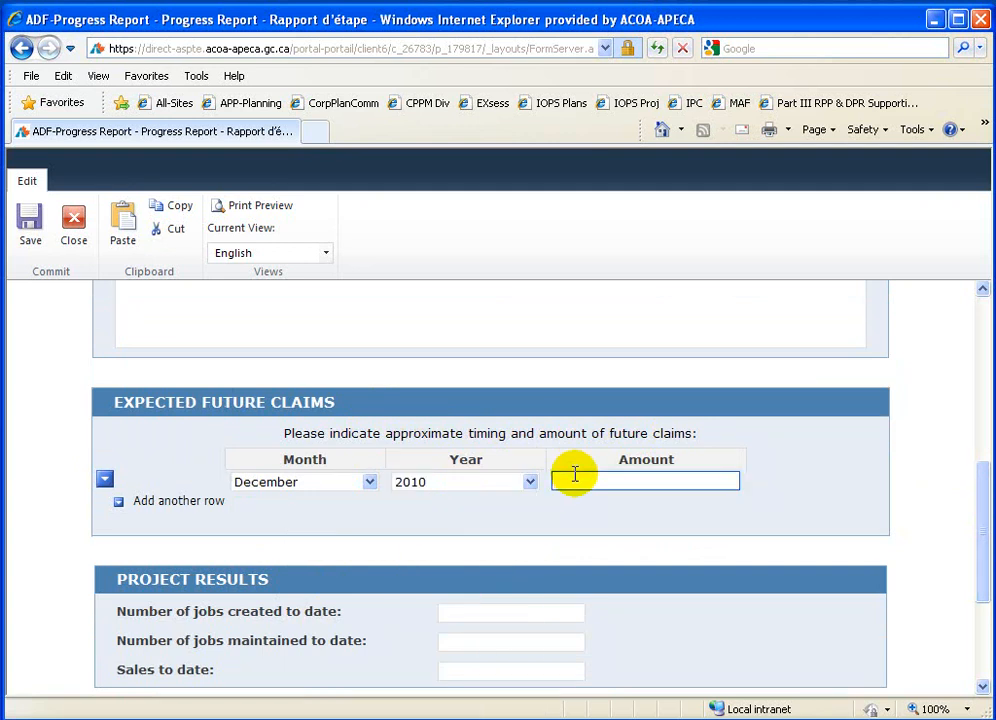
{"action": "key", "text": "Tab"}
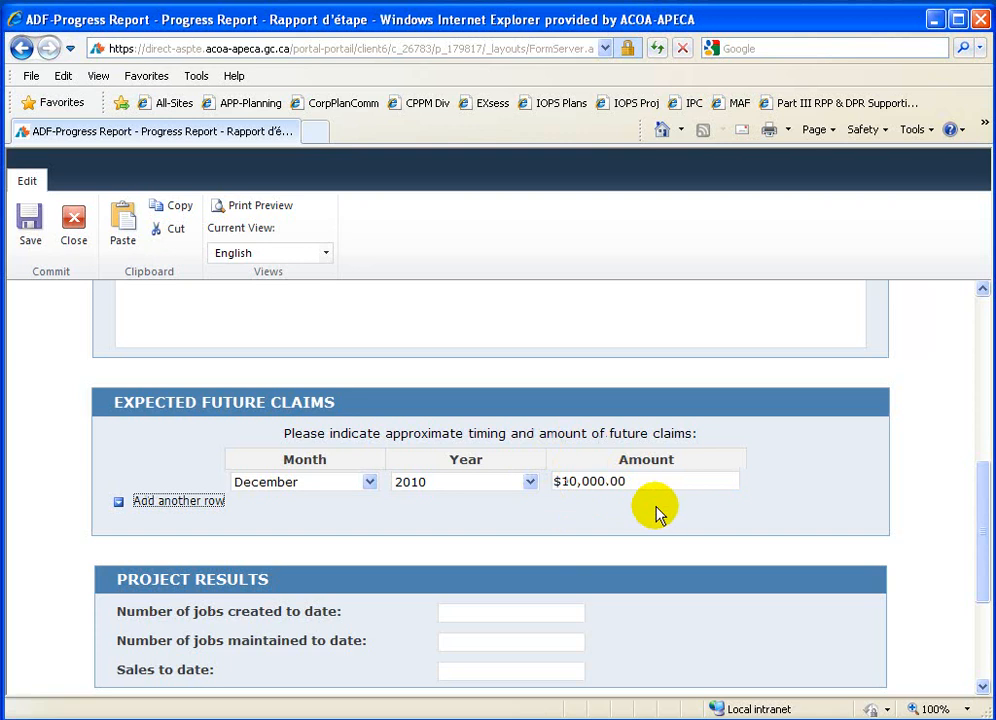
- Add a second row to the expected future claims and remove that empty row again
{"action": "left_click", "coordinate": [118, 502]}
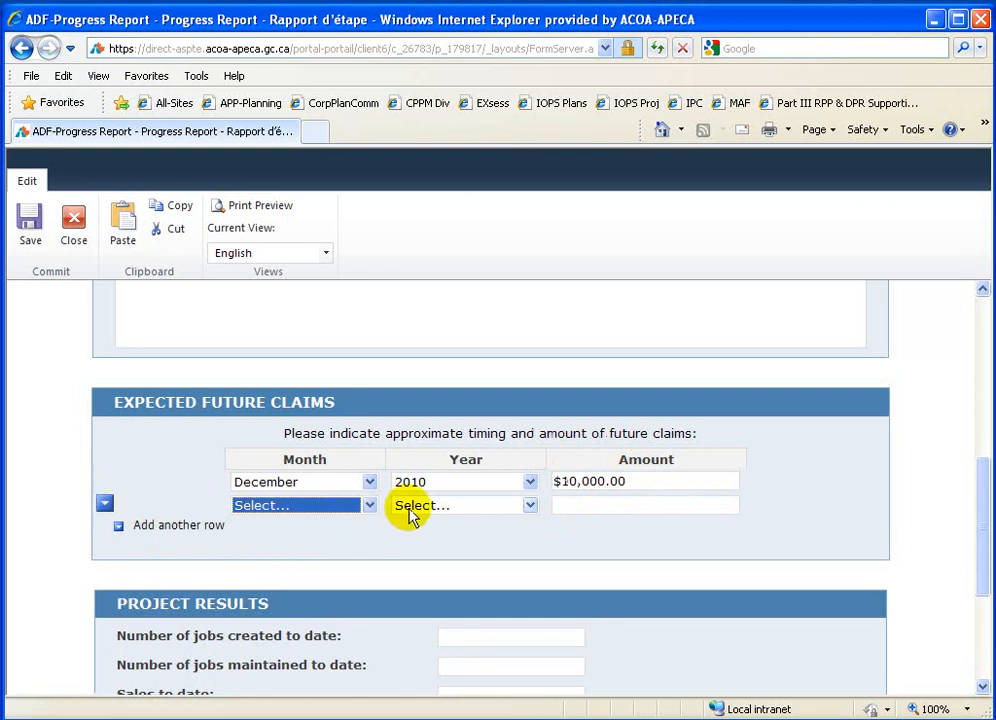
{"action": "left_click", "coordinate": [103, 503]}
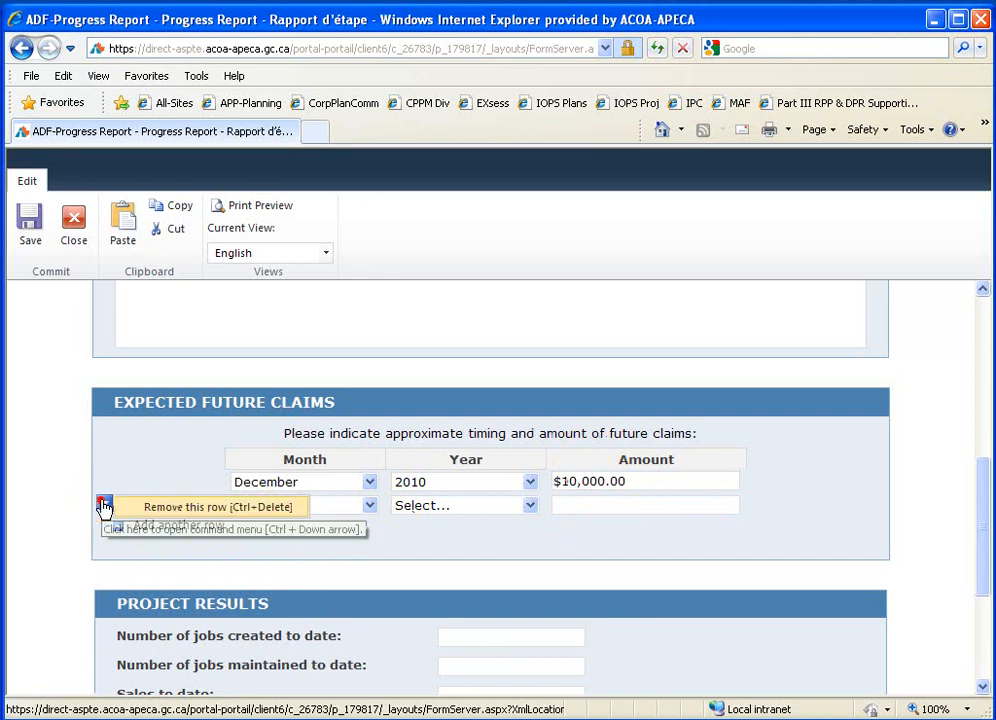
{"action": "left_click", "coordinate": [190, 508]}
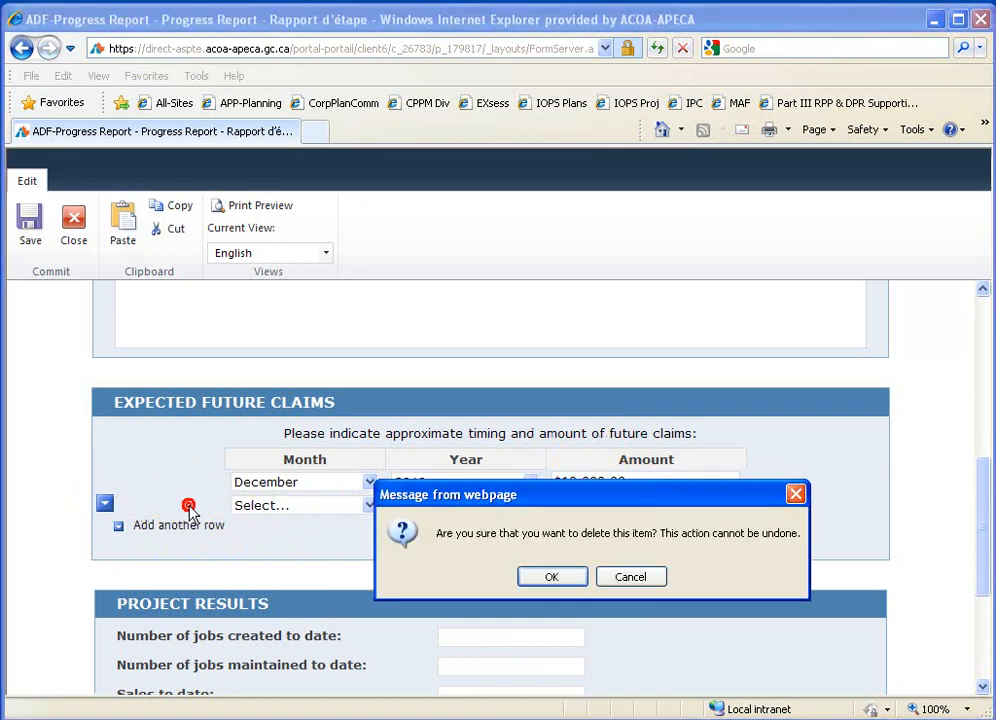
{"action": "left_click", "coordinate": [553, 578]}
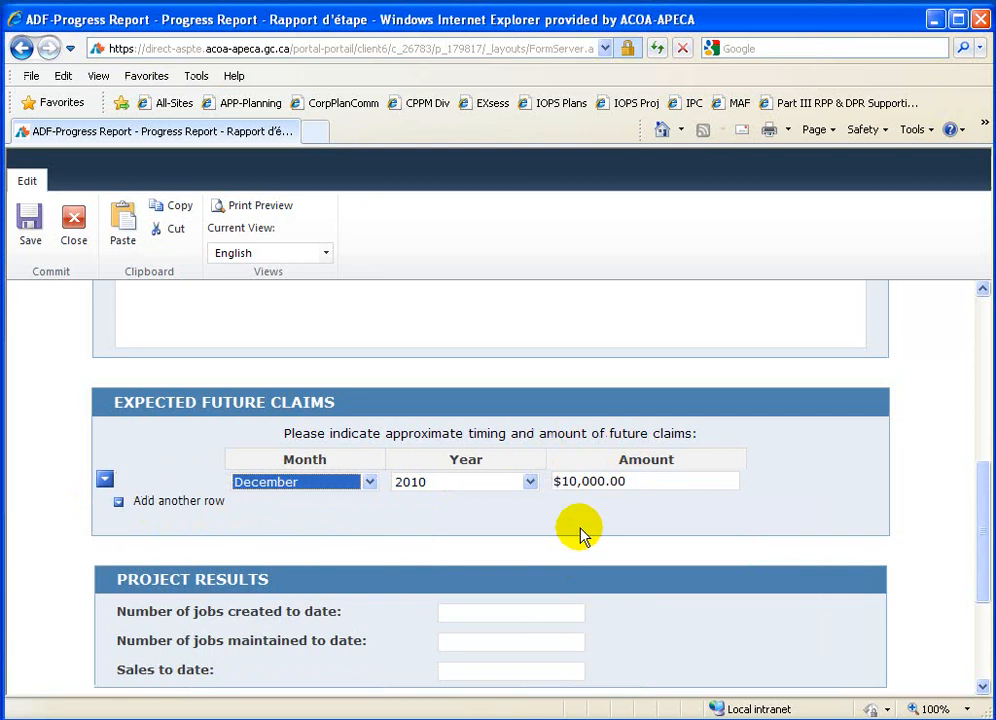
- Fill in the project results with 8 jobs created, 10 jobs maintained and $40,000 in sales to date
{"action": "left_click_drag", "start_coordinate": [985, 553], "coordinate": [985, 596]}
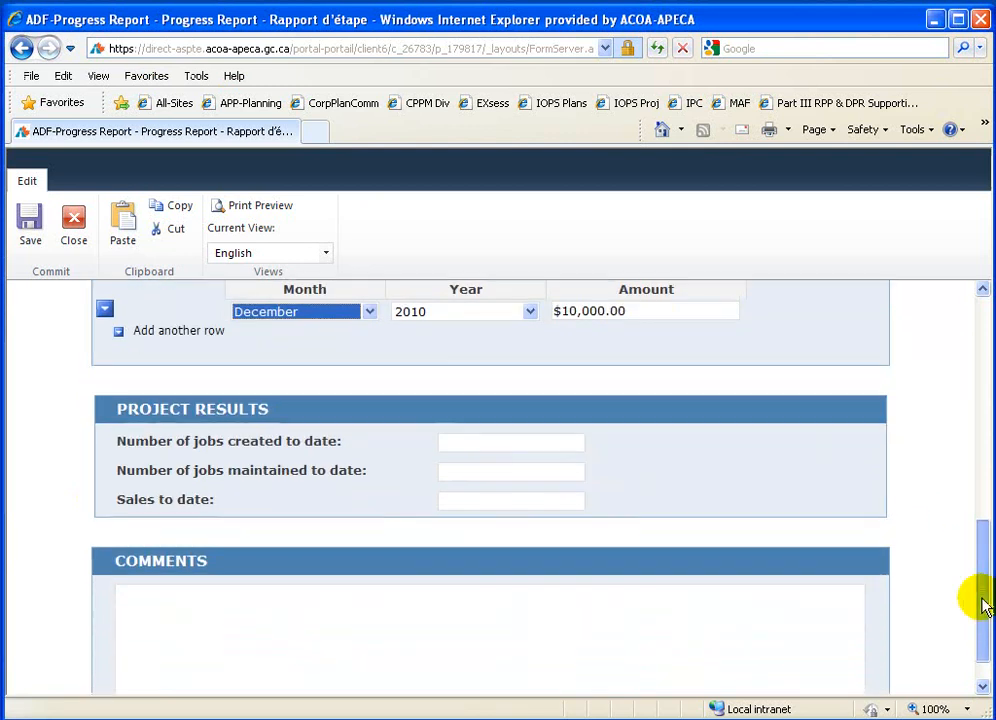
{"action": "left_click", "coordinate": [520, 444]}
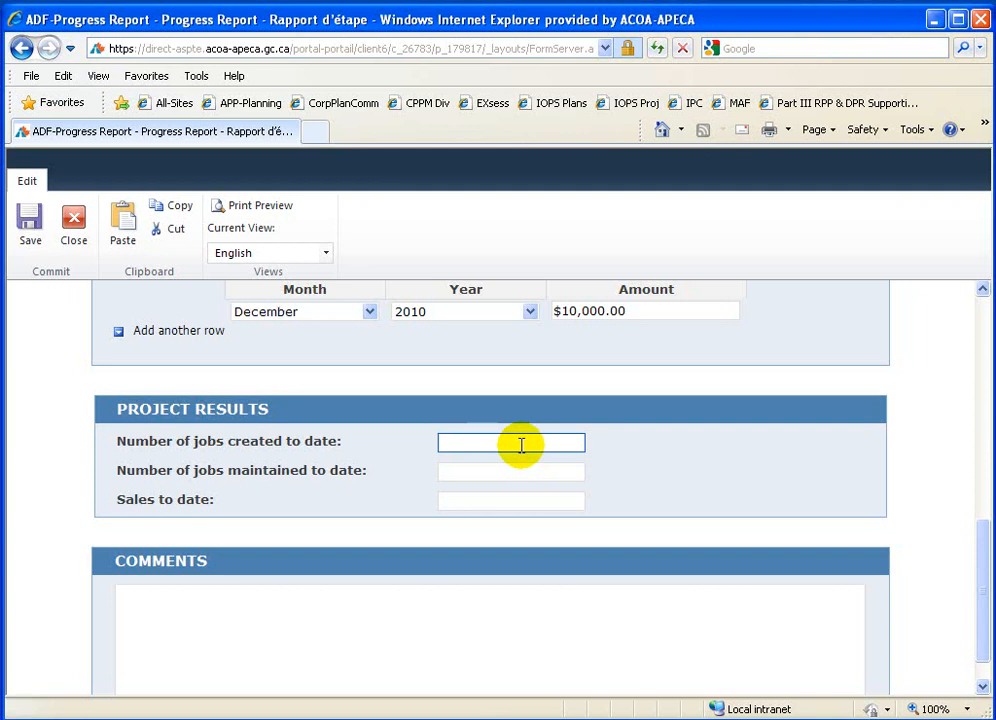
{"action": "key", "text": "Tab"}
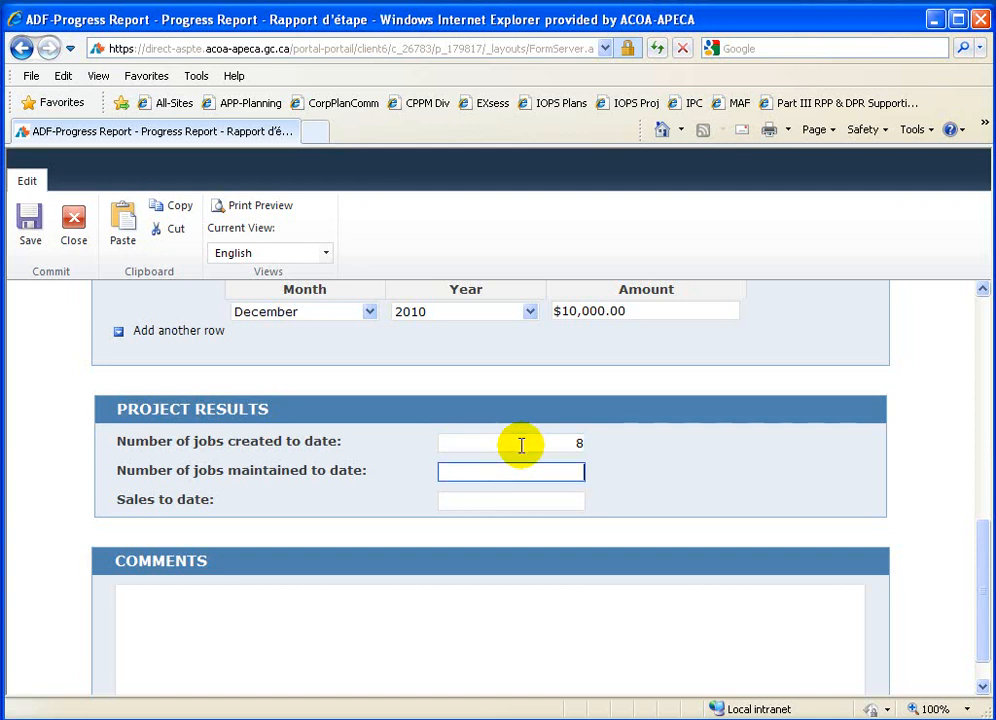
{"action": "key", "text": "Tab"}
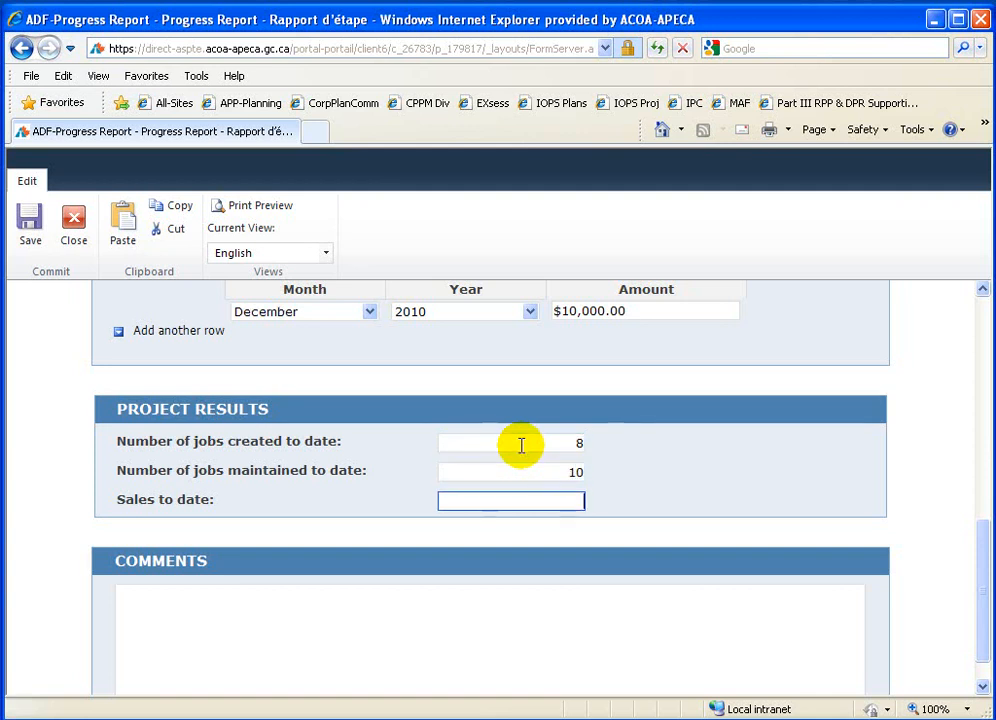
{"action": "type", "text": "40,000"}
{"action": "key", "text": "Tab"}
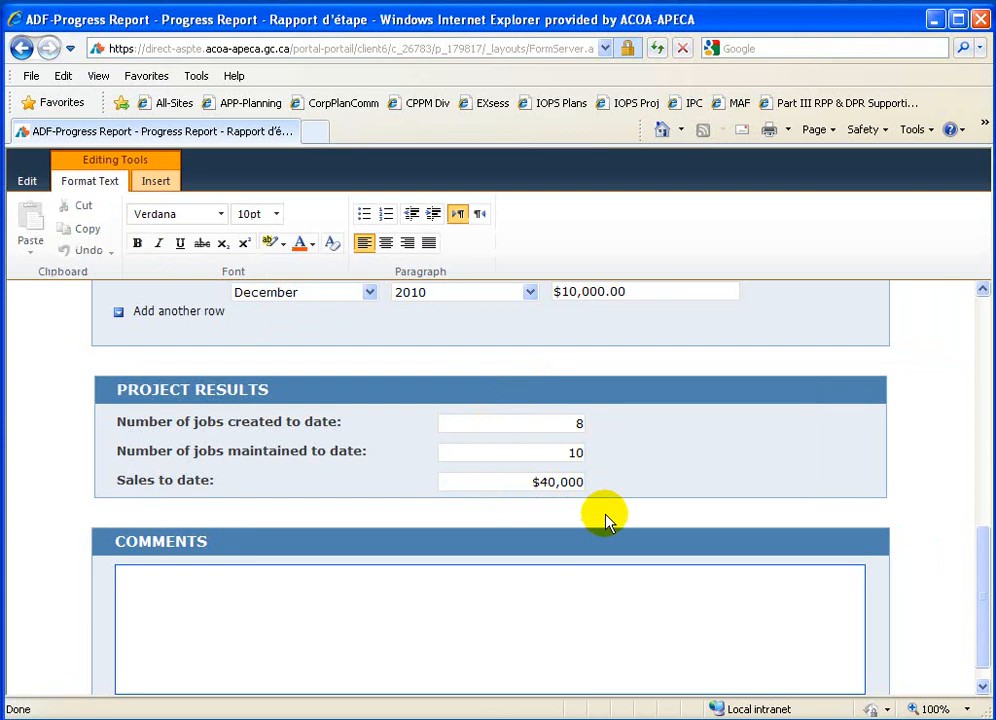
{"action": "left_click", "coordinate": [570, 421]}
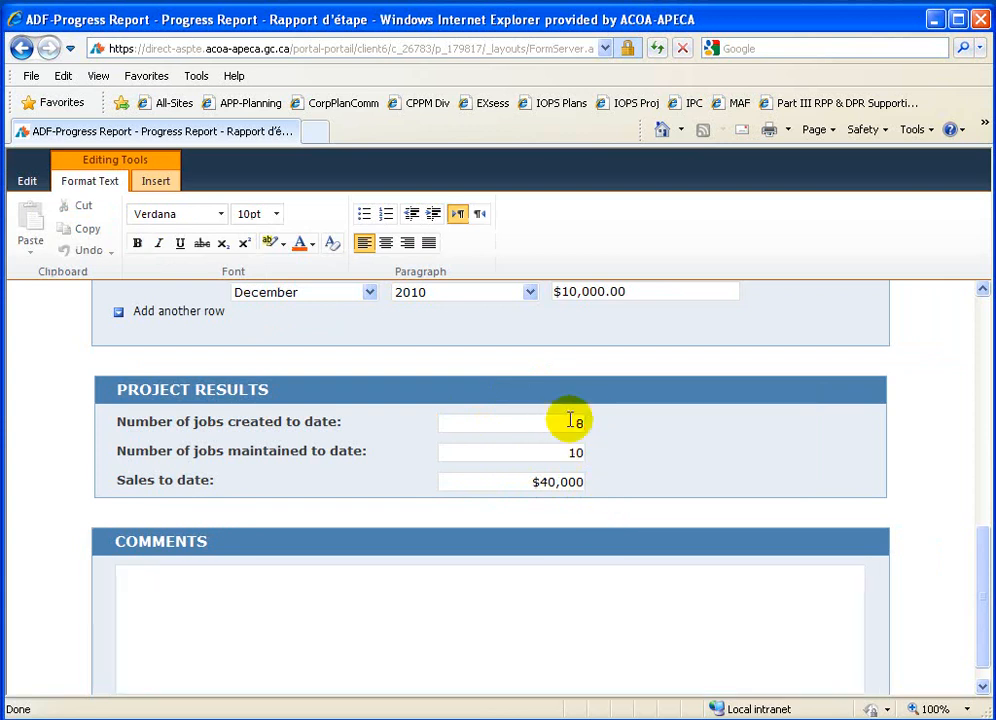
{"action": "left_click_drag", "start_coordinate": [570, 421], "coordinate": [588, 421]}
{"action": "left_click", "coordinate": [600, 450]}
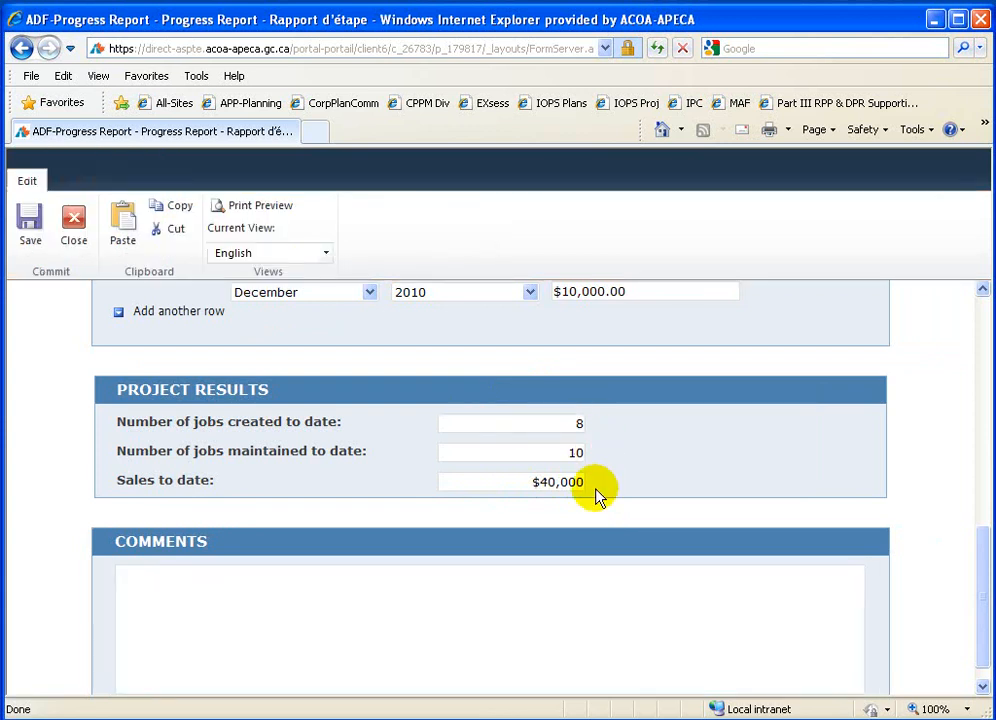
- Leave the comments blank, mark the Progress Report as completed and close it with the changes saved
{"action": "left_click", "coordinate": [461, 597]}
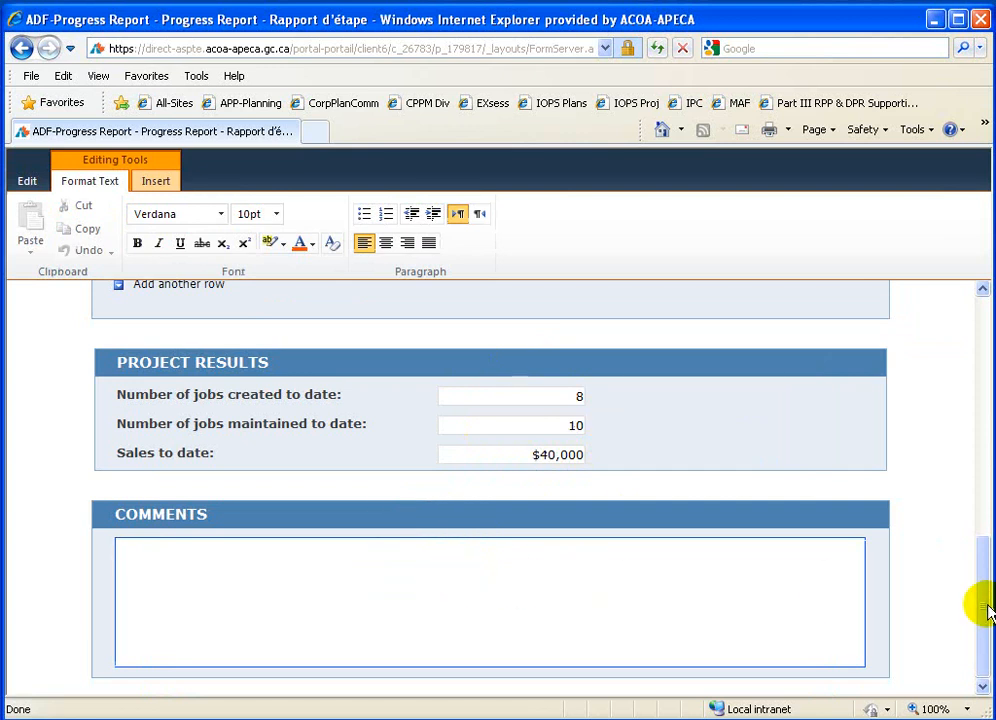
{"action": "left_click_drag", "start_coordinate": [987, 605], "coordinate": [989, 407]}
{"action": "left_click", "coordinate": [126, 490]}
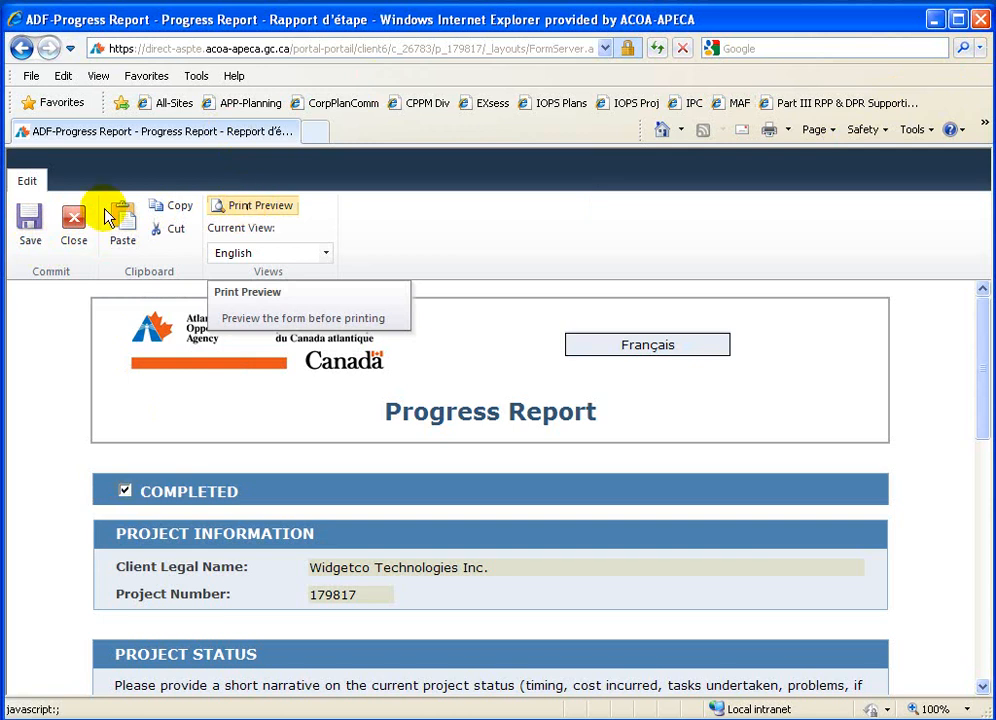
{"action": "left_click", "coordinate": [72, 222]}
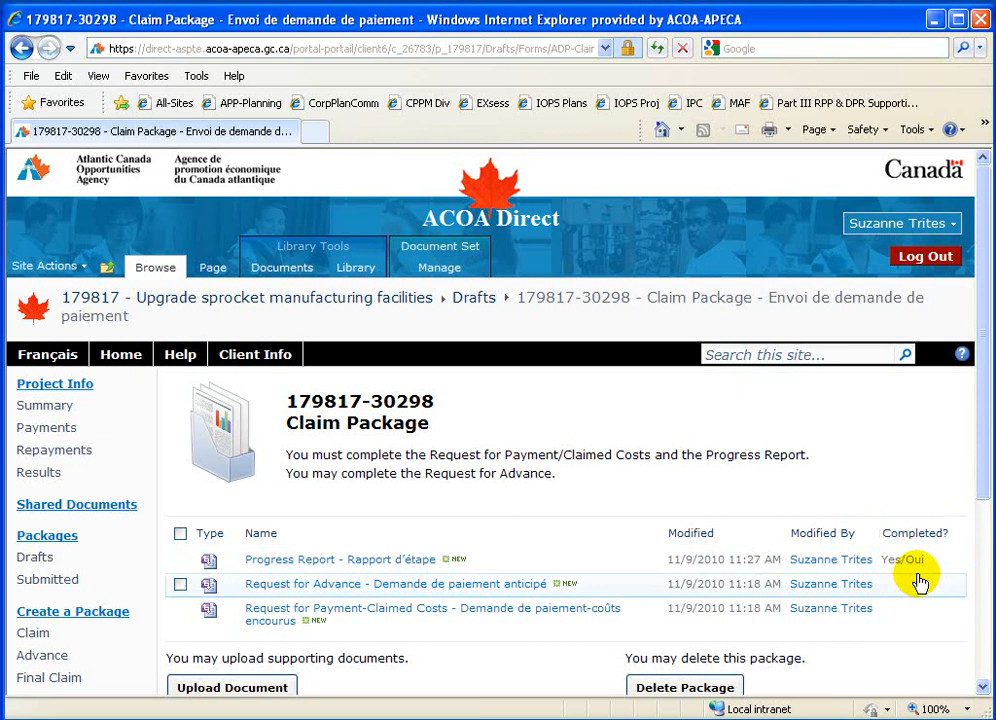
- Open the claim package's Request for Advance form and activate the Fax Number field in the client information
{"action": "left_click", "coordinate": [420, 593]}
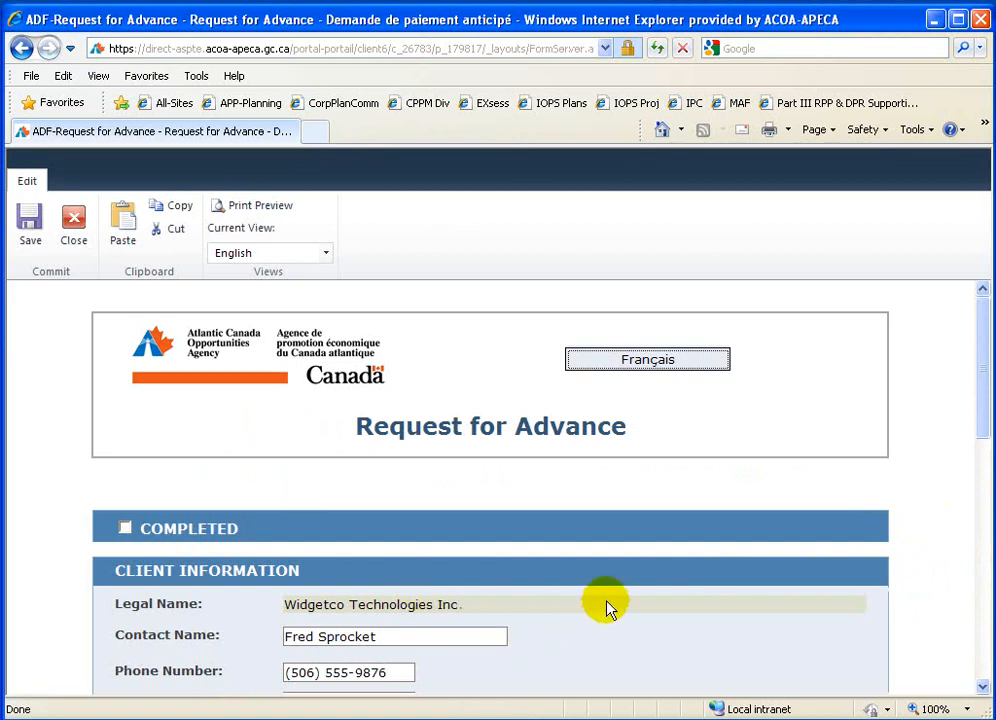
{"action": "left_click_drag", "start_coordinate": [983, 425], "coordinate": [983, 507]}
{"action": "left_click", "coordinate": [308, 464]}
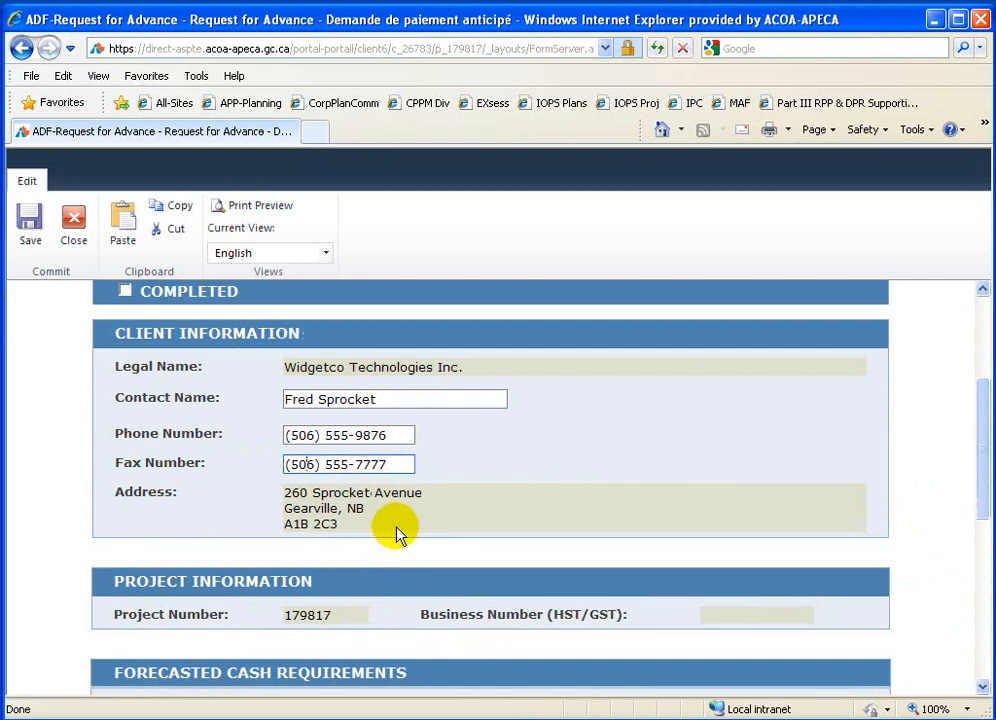
- Replace the last four digits of the client's fax number in the Request for Advance's client information
{"action": "left_click", "coordinate": [330, 367]}
{"action": "left_click", "coordinate": [333, 508]}
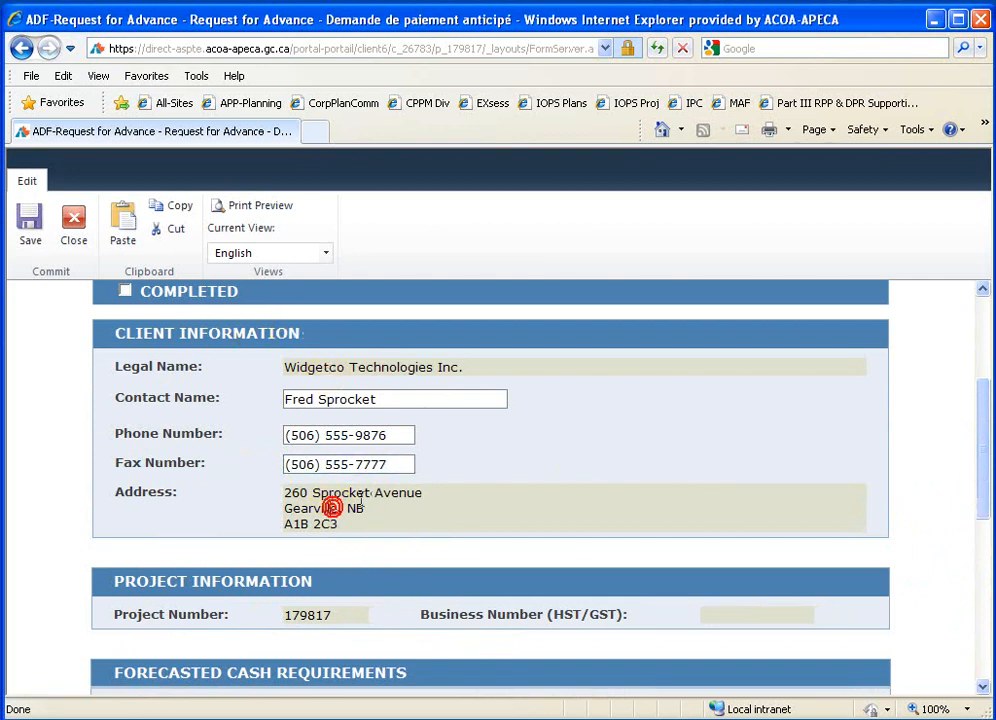
{"action": "left_click", "coordinate": [326, 399]}
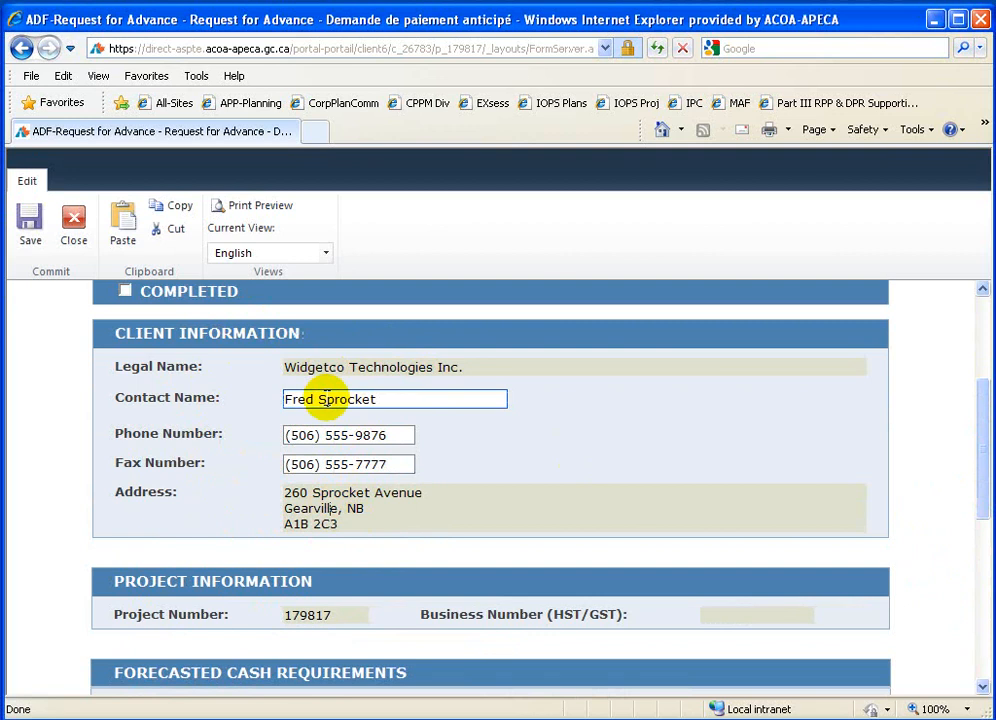
{"action": "left_click", "coordinate": [329, 436]}
{"action": "left_click", "coordinate": [337, 464]}
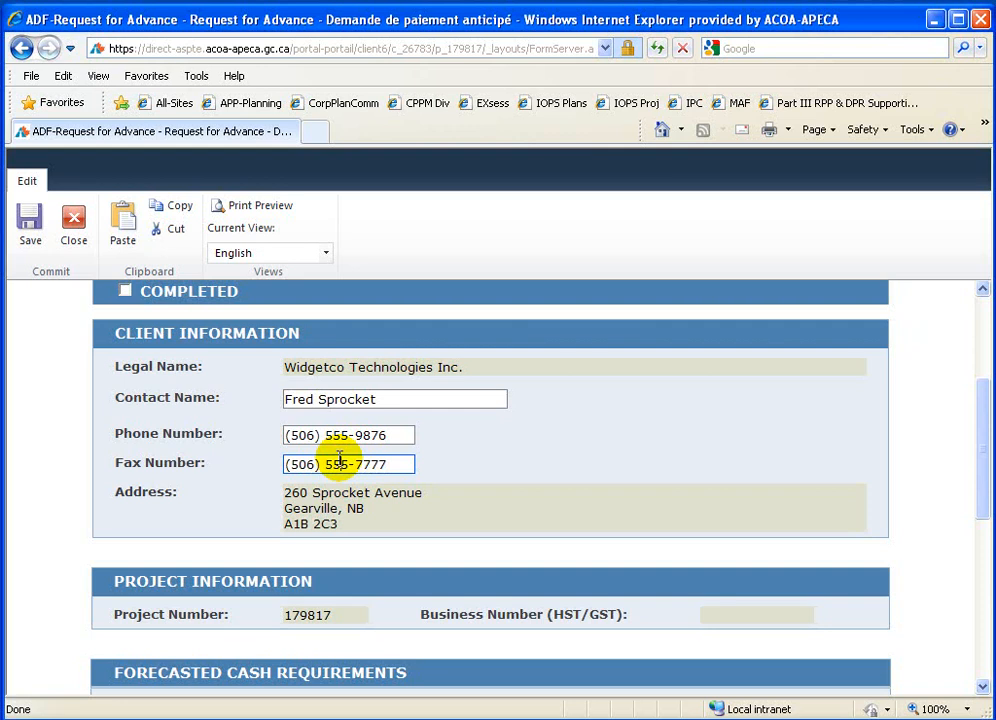
{"action": "left_click_drag", "start_coordinate": [392, 463], "coordinate": [356, 463]}
{"action": "type", "text": "6666"}
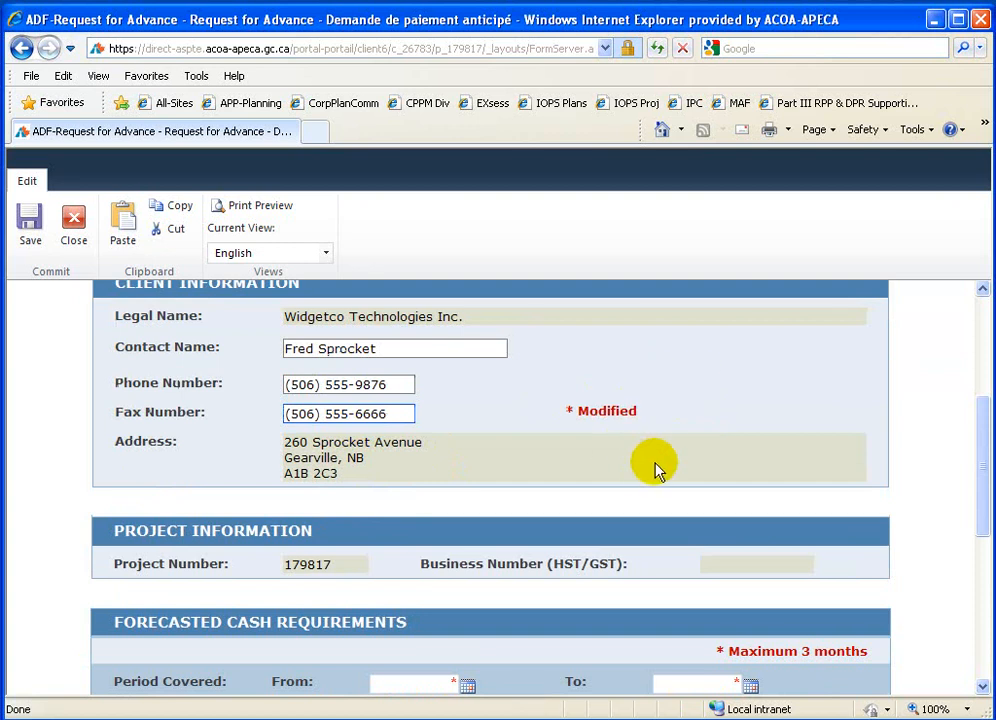
{"action": "scroll", "coordinate": [655, 470], "scroll_direction": "down", "scroll_amount": 1}
{"action": "key", "text": "Tab"}
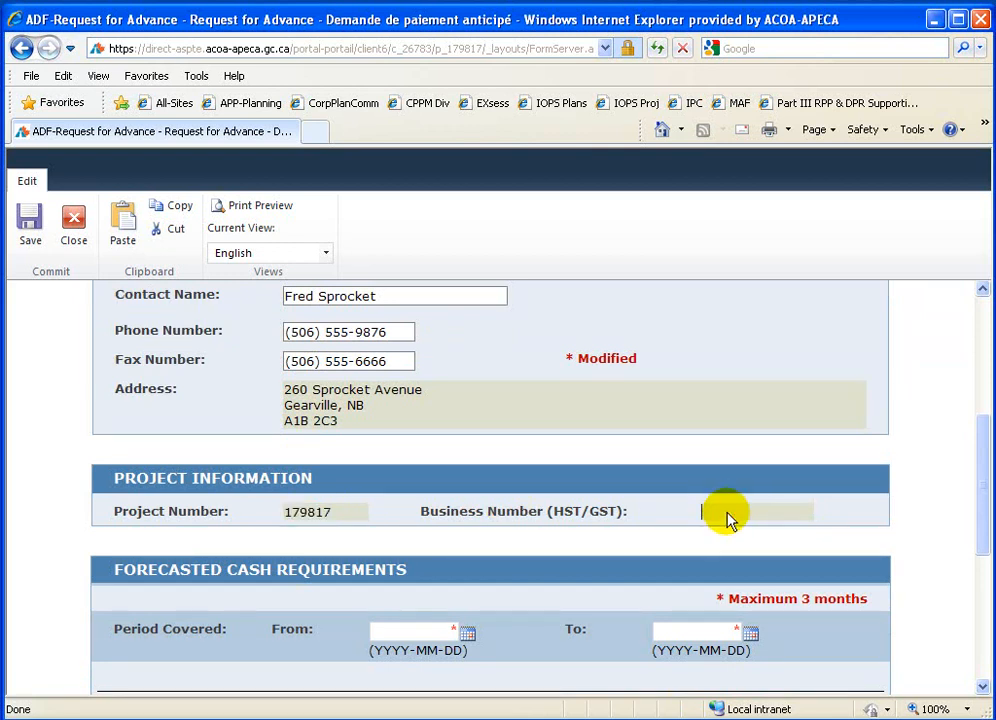
- Set the start date of the period covered by the forecasted cash requirements to 2010-12-01
{"action": "left_click_drag", "start_coordinate": [985, 524], "coordinate": [986, 602]}
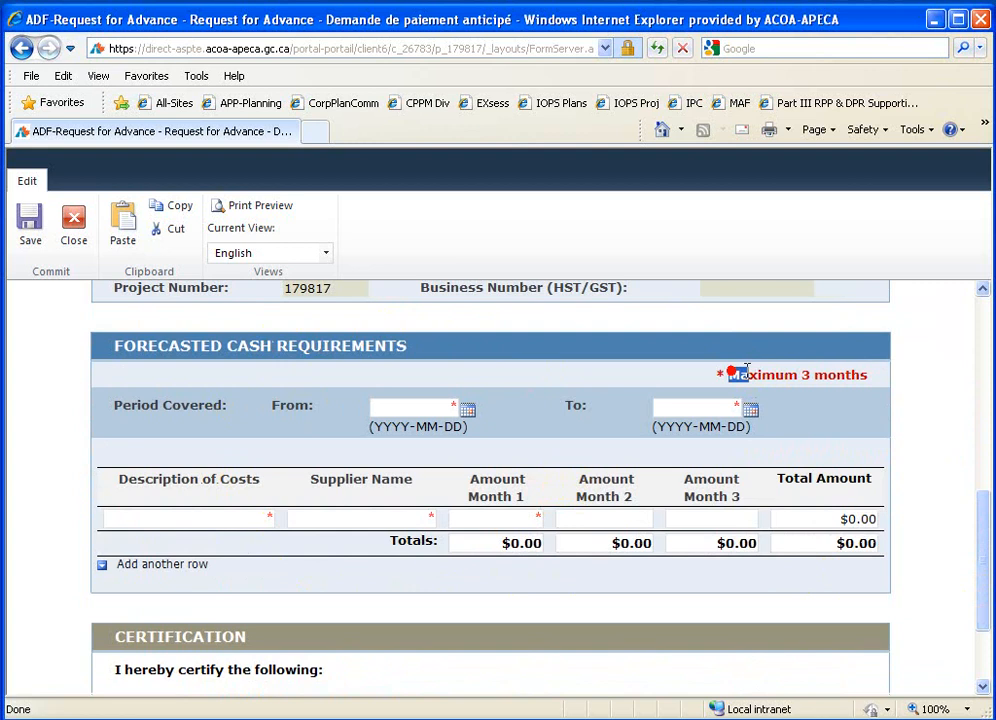
{"action": "left_click_drag", "start_coordinate": [745, 370], "coordinate": [848, 376]}
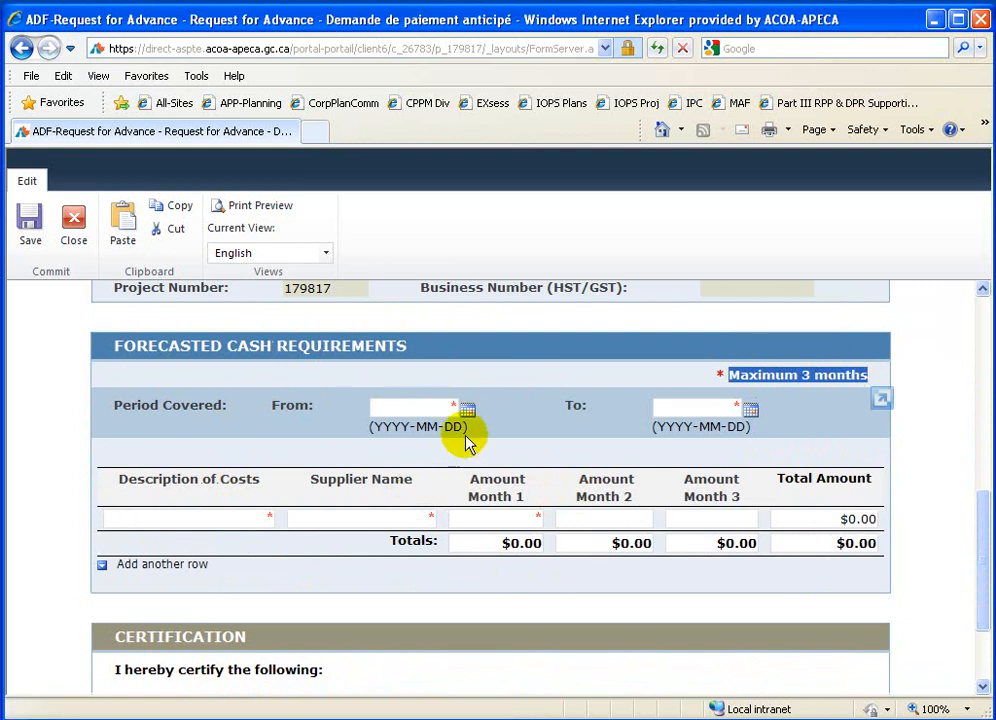
{"action": "left_click", "coordinate": [388, 408]}
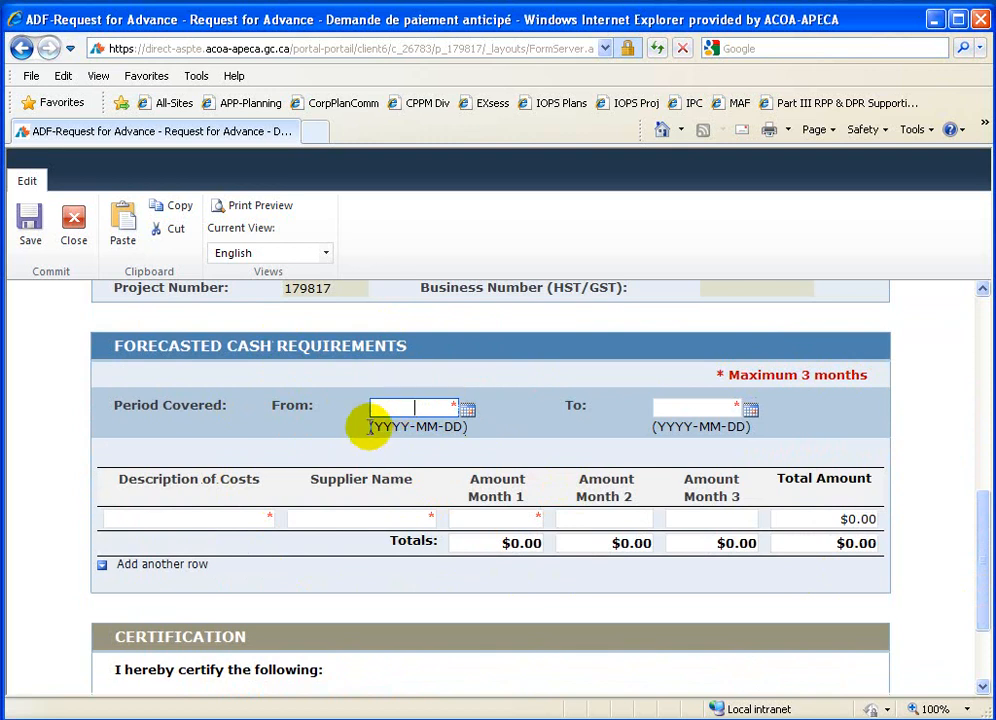
{"action": "left_click_drag", "start_coordinate": [372, 427], "coordinate": [458, 410]}
{"action": "left_click", "coordinate": [463, 409]}
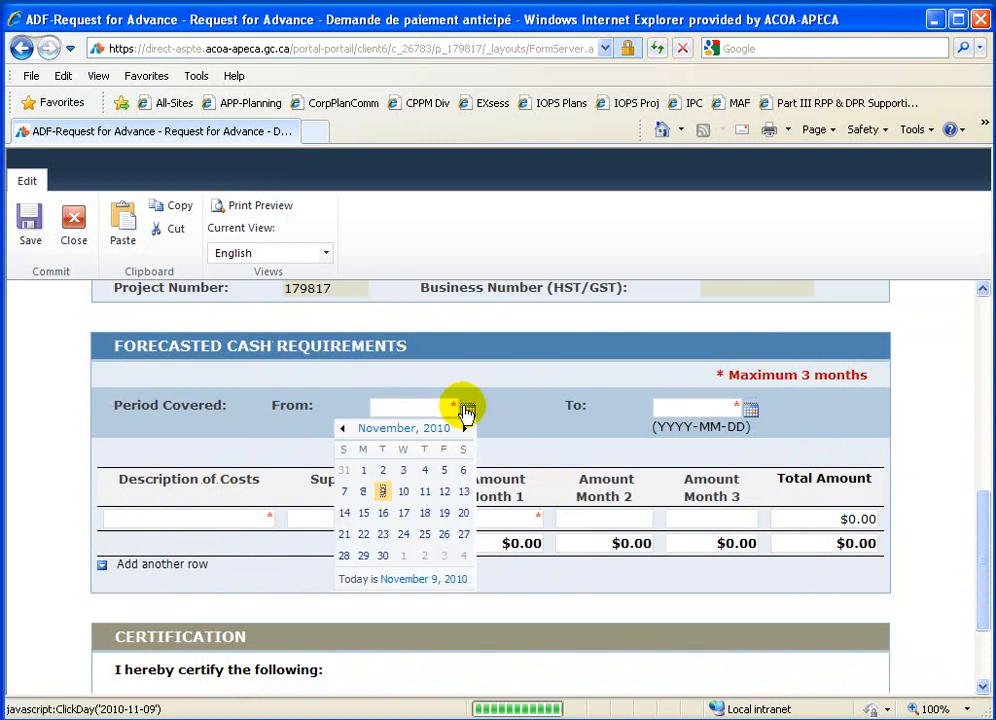
{"action": "left_click", "coordinate": [464, 429]}
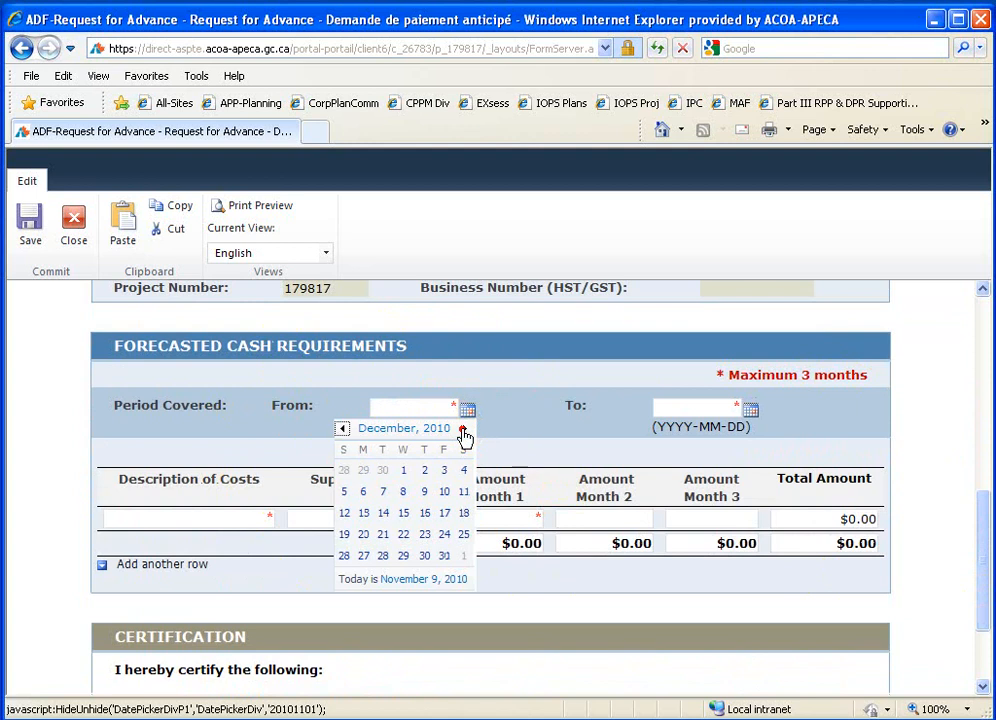
{"action": "left_click", "coordinate": [402, 472]}
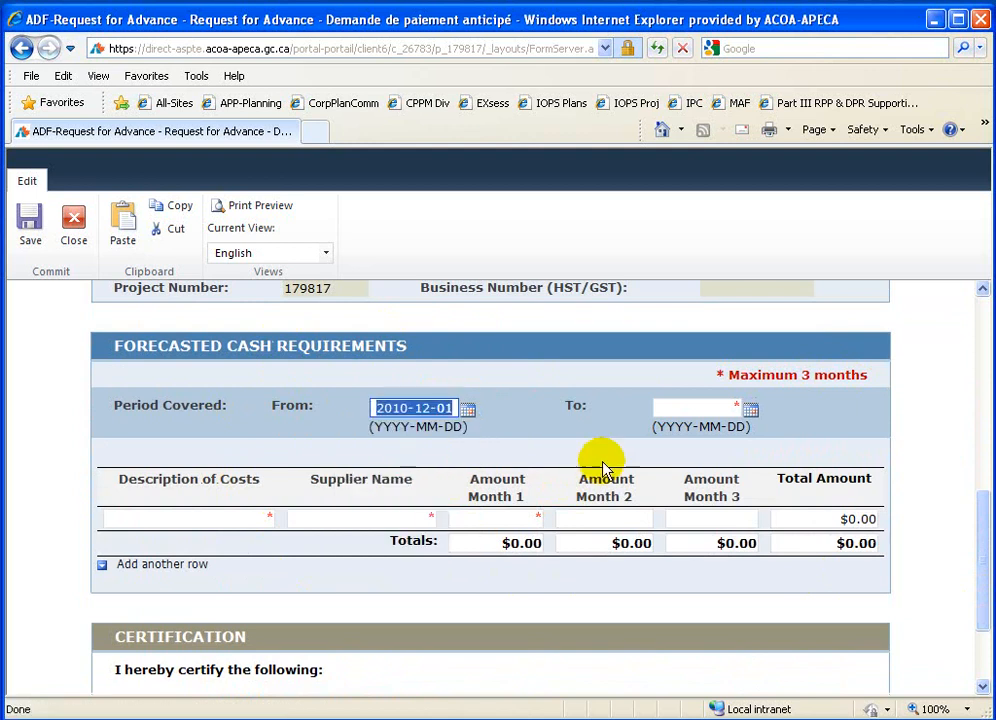
- Set the end date of the forecasted cash requirements period to 2011-02-28
{"action": "left_click", "coordinate": [752, 410]}
{"action": "left_click", "coordinate": [748, 432]}
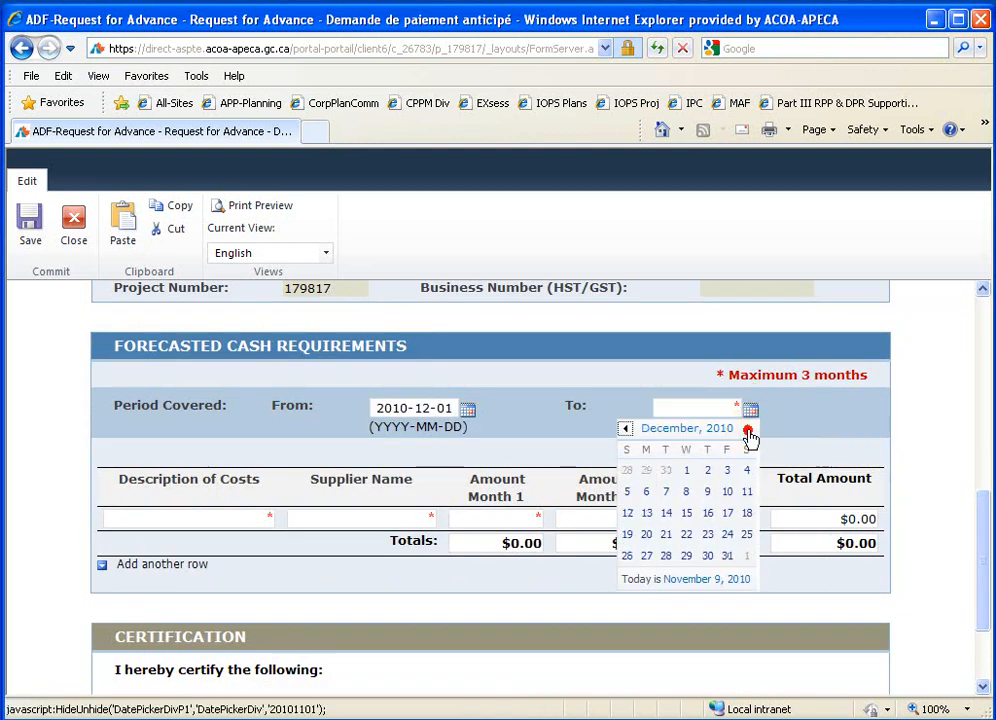
{"action": "left_click", "coordinate": [748, 432]}
{"action": "left_click", "coordinate": [748, 432]}
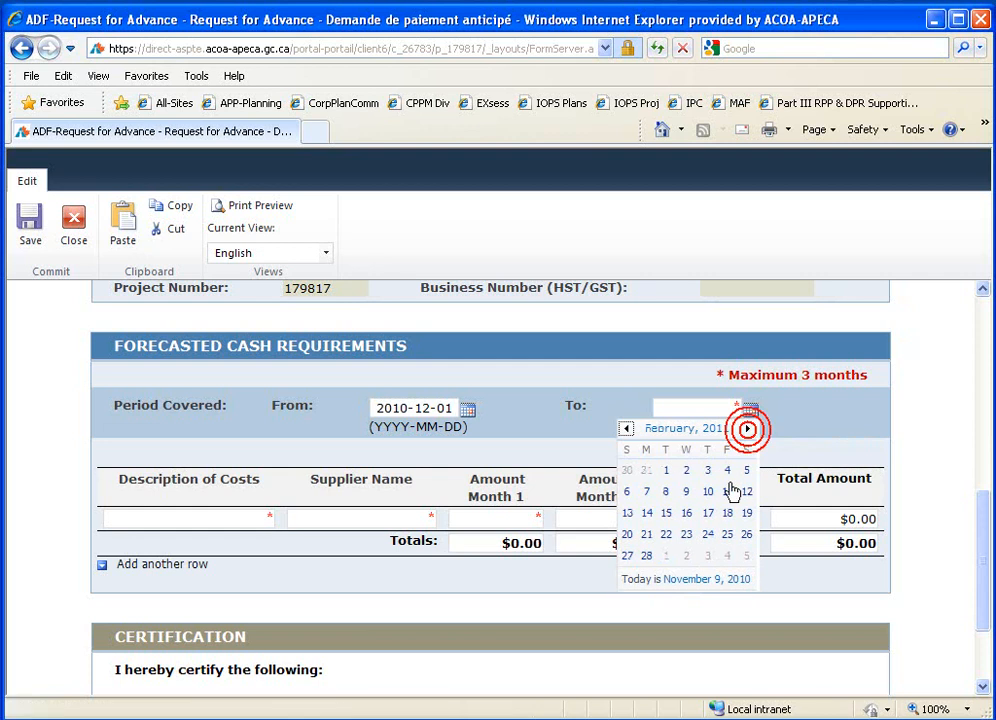
{"action": "left_click", "coordinate": [646, 556]}
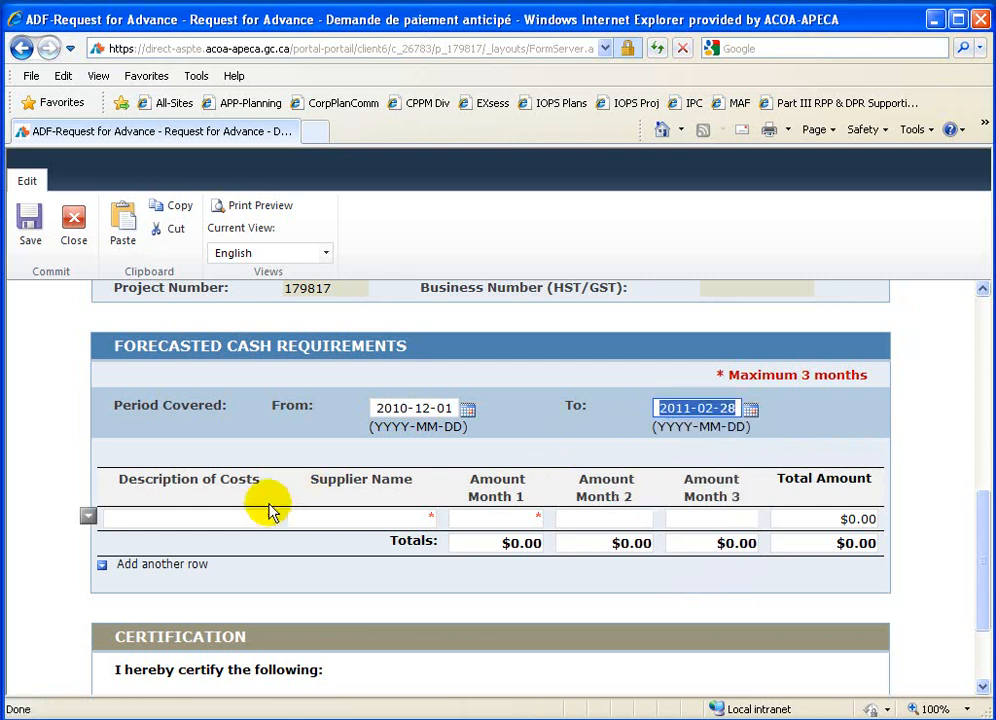
- Enter a forecasted cost row for Marketing with supplier Consultant and a Month 1 amount of $2,000
{"action": "left_click", "coordinate": [203, 515]}
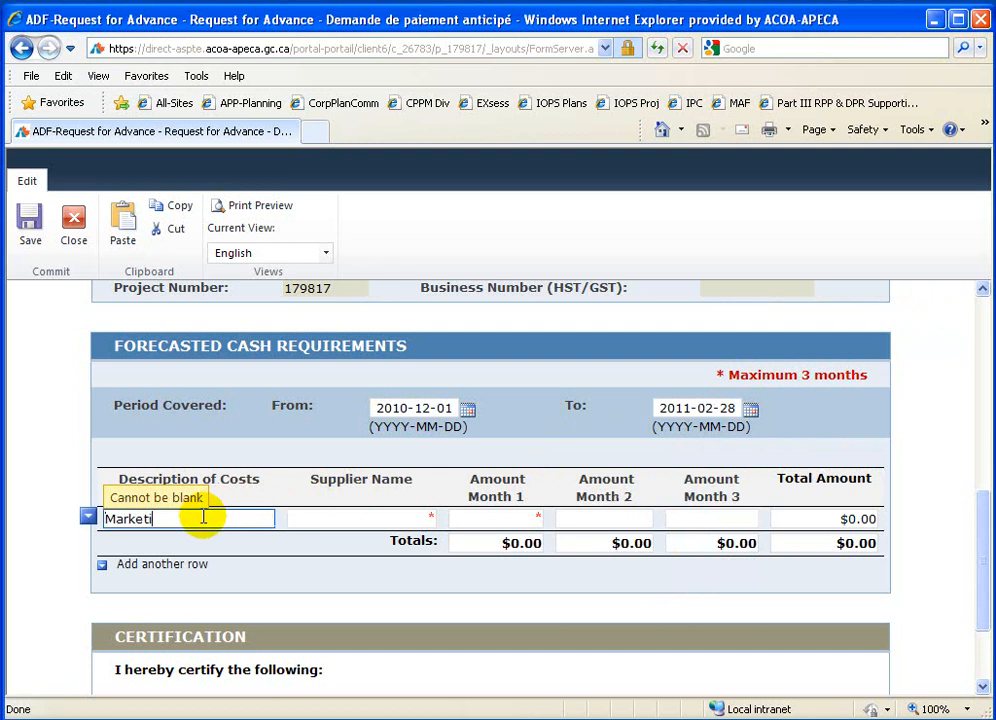
{"action": "key", "text": "Tab"}
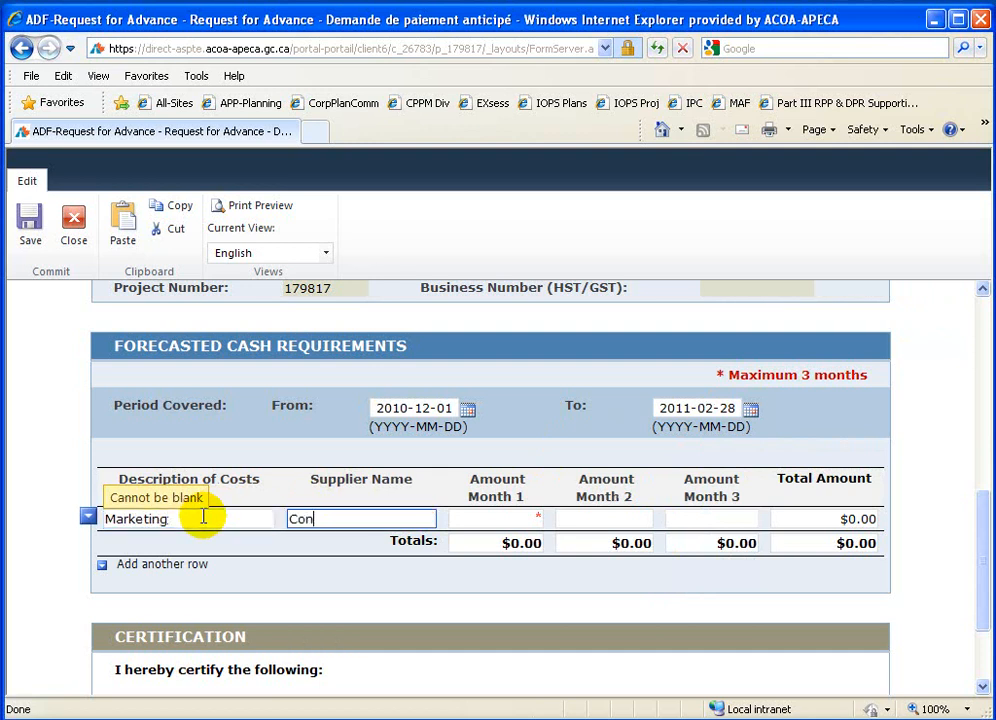
{"action": "type", "text": "Consultant"}
{"action": "left_click", "coordinate": [585, 622]}
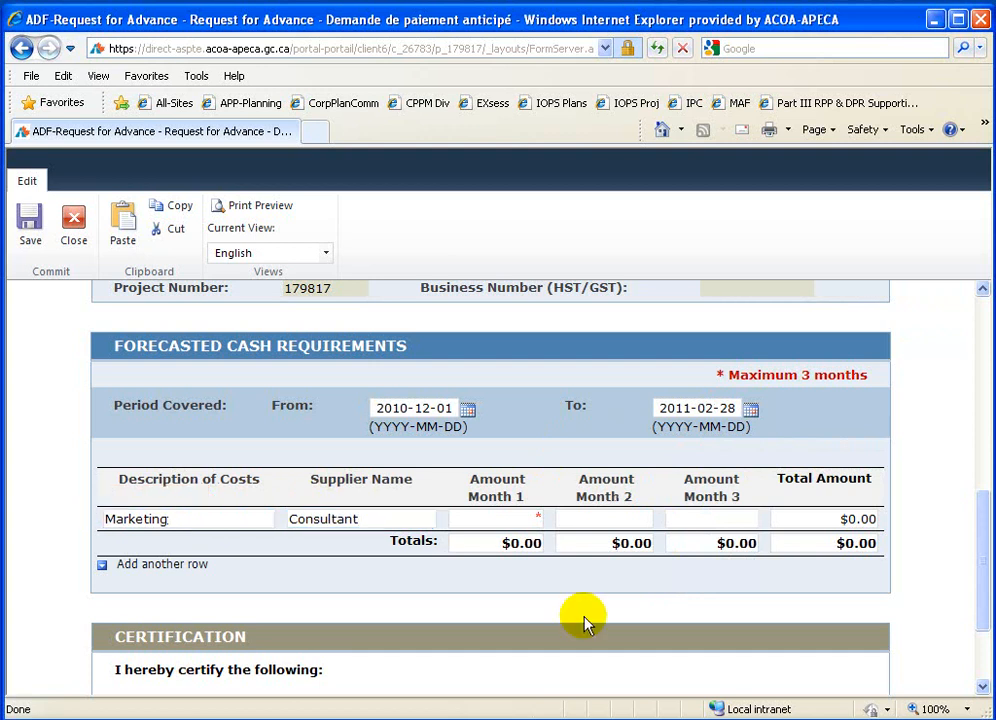
{"action": "left_click", "coordinate": [509, 518]}
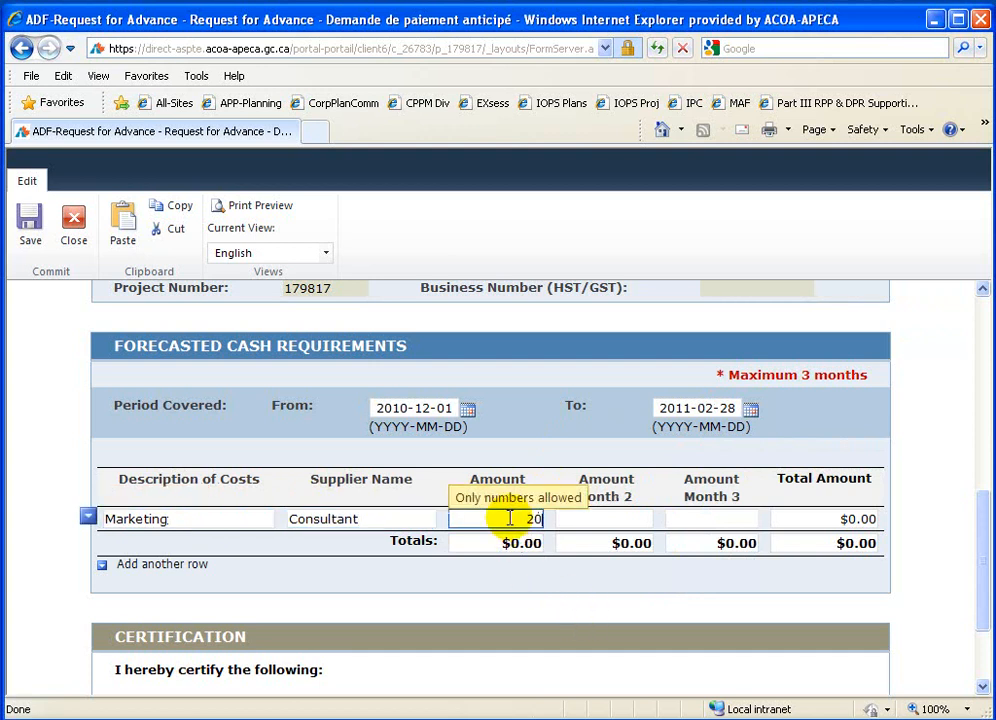
{"action": "type", "text": "2000"}
{"action": "key", "text": "Tab"}
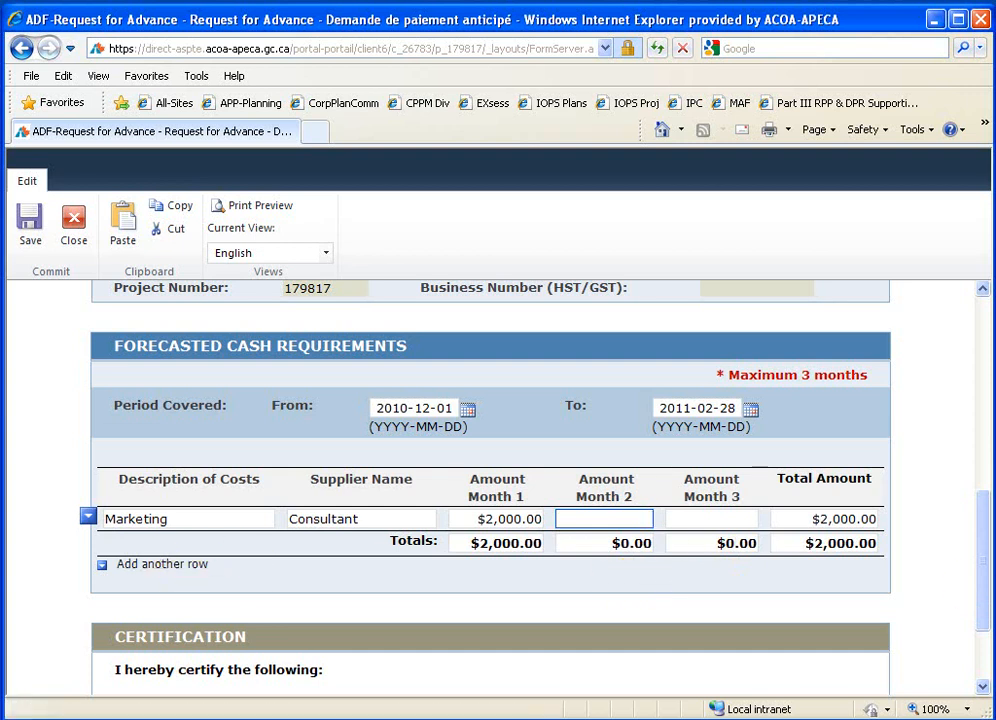
- Read through the certification, mark the Request for Advance as completed and close it with the changes saved
{"action": "left_click", "coordinate": [985, 570]}
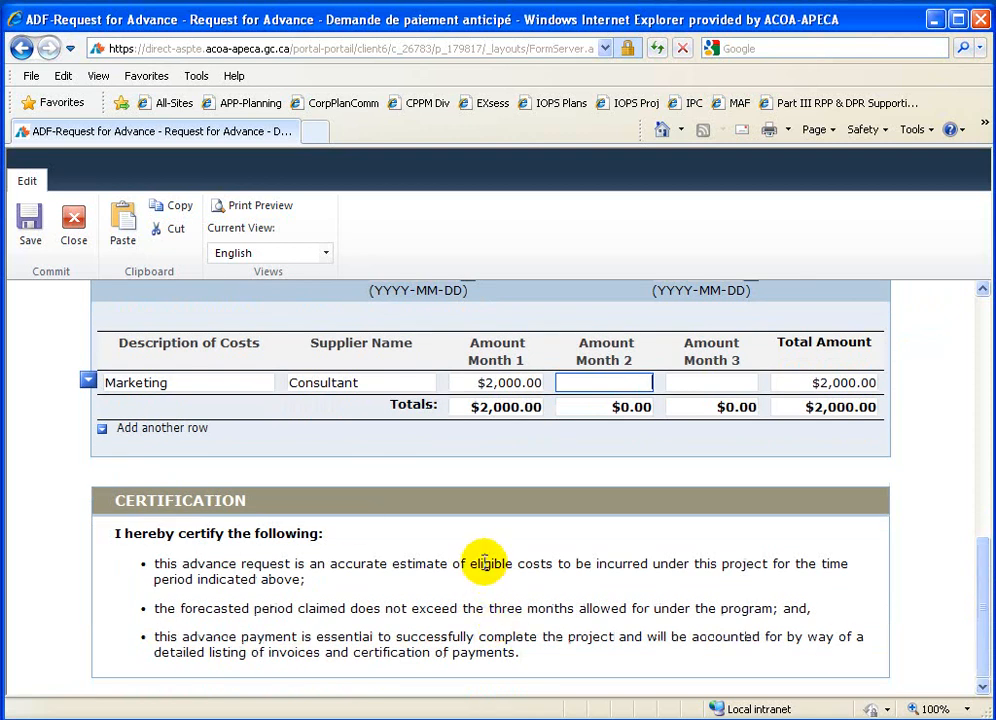
{"action": "left_click_drag", "start_coordinate": [980, 585], "coordinate": [900, 336]}
{"action": "left_click", "coordinate": [124, 528]}
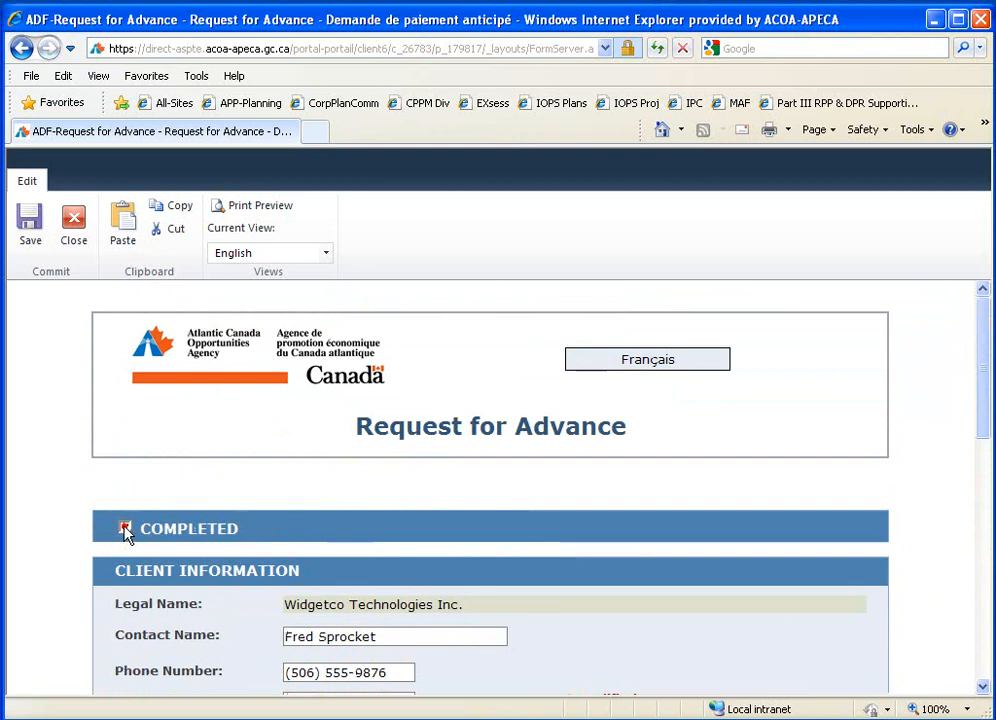
{"action": "left_click", "coordinate": [73, 228]}
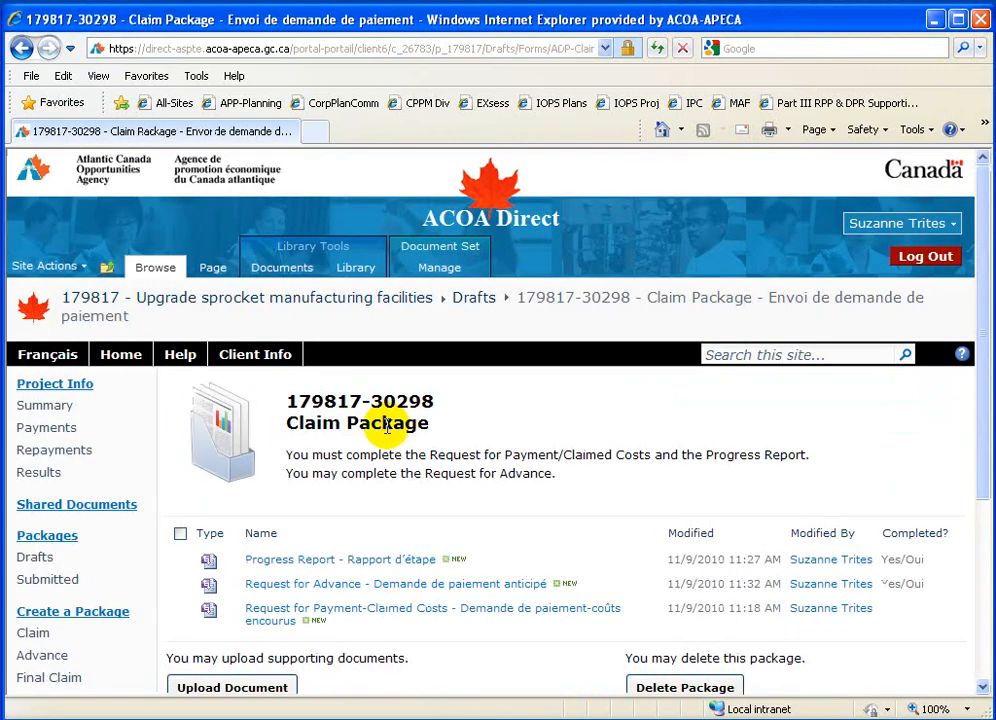
- Open the claim package's Request for Payment-Claimed Costs form and check its client and project information
{"action": "left_click", "coordinate": [388, 612]}
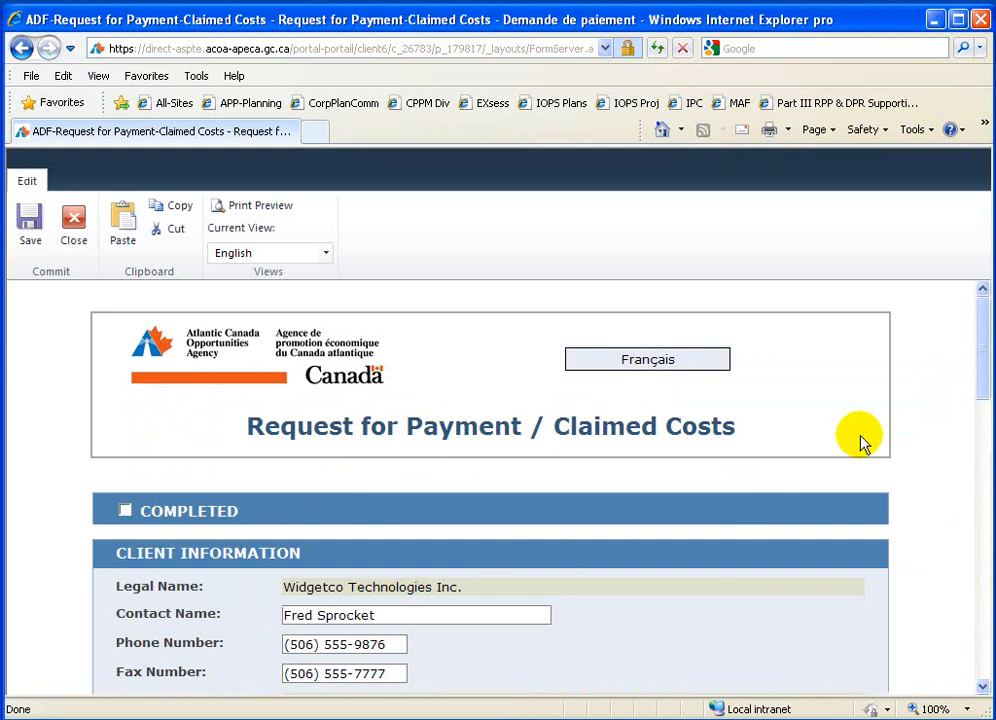
{"action": "left_click_drag", "start_coordinate": [985, 362], "coordinate": [985, 428]}
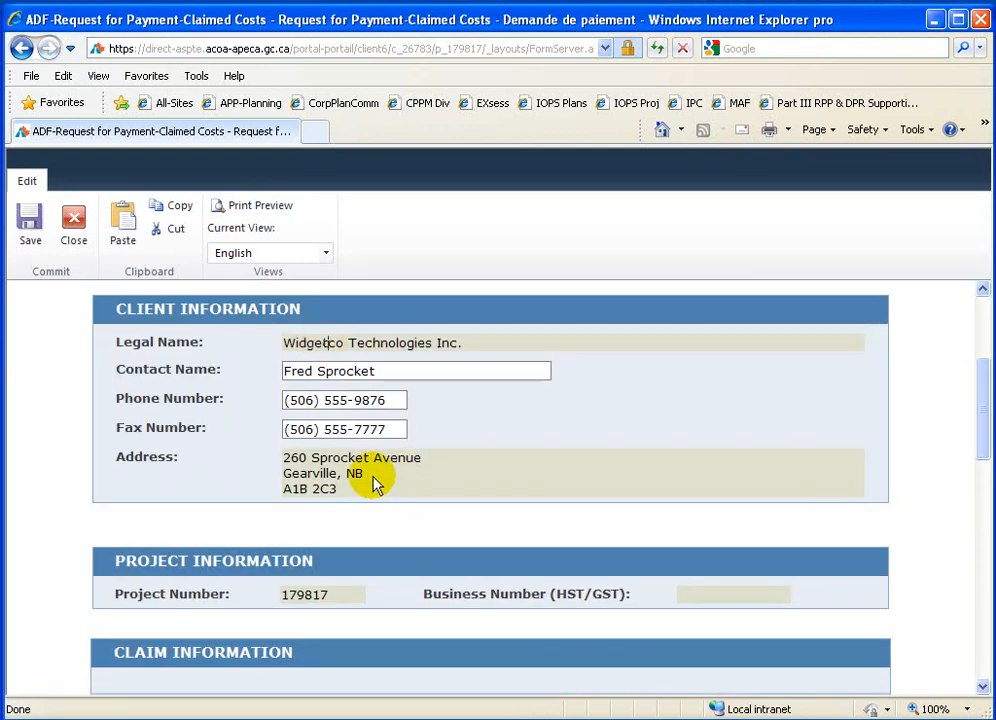
{"action": "left_click_drag", "start_coordinate": [341, 489], "coordinate": [284, 456]}
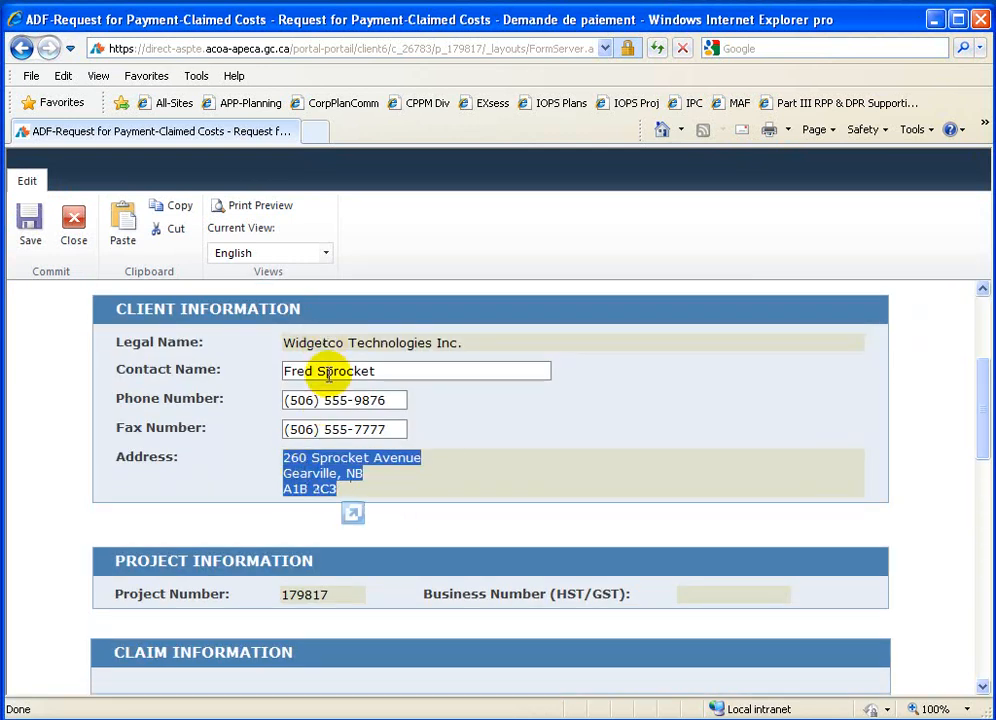
{"action": "left_click", "coordinate": [389, 366]}
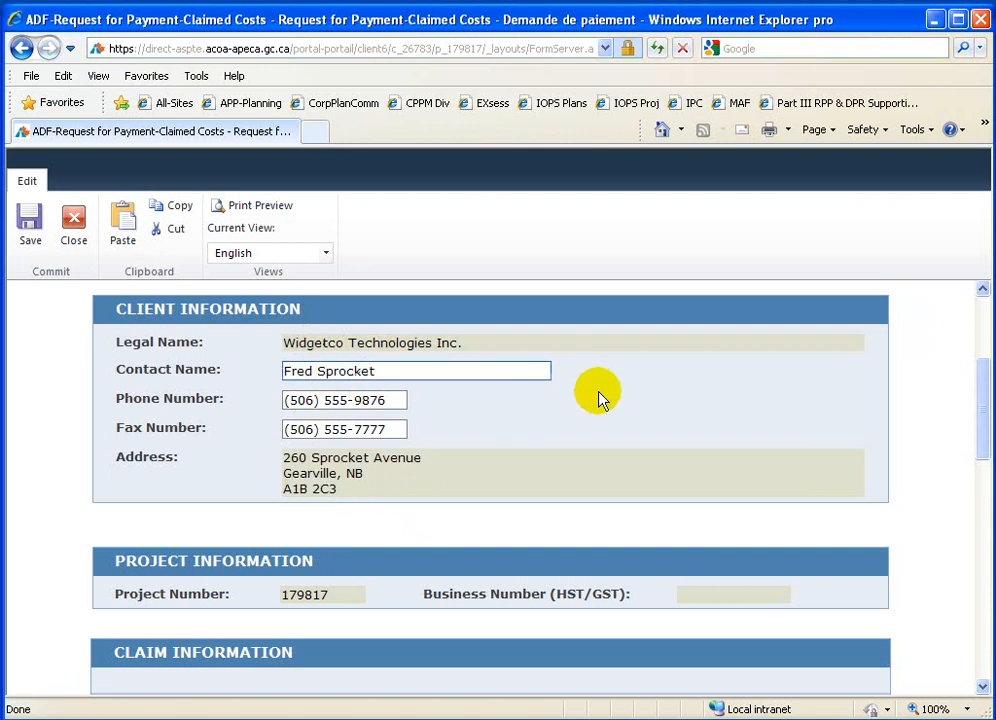
{"action": "left_click_drag", "start_coordinate": [985, 420], "coordinate": [965, 471]}
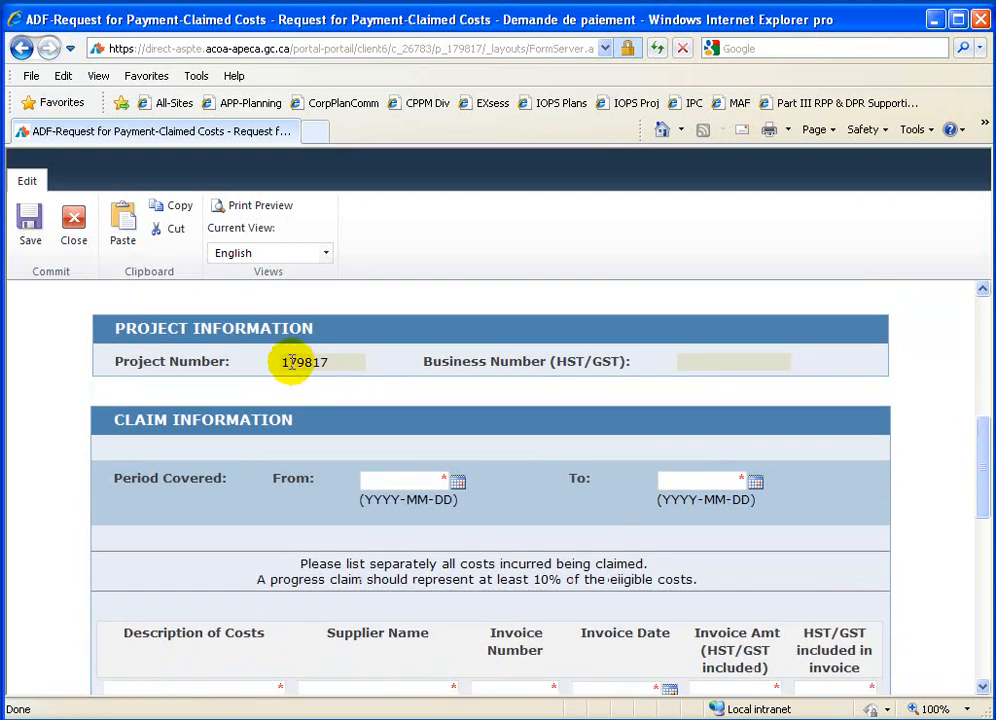
{"action": "left_click", "coordinate": [700, 362]}
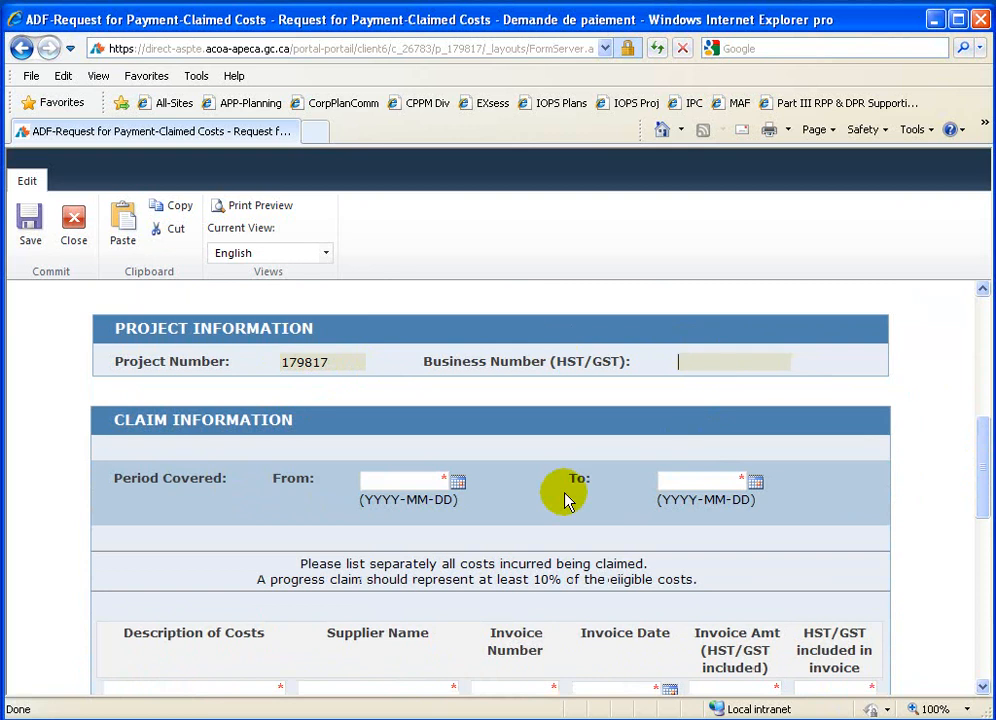
- Set the period covered in the claim information from 2010-09-01 to 2010-10-31
{"action": "scroll", "coordinate": [982, 472], "scroll_direction": "down", "scroll_amount": 1}
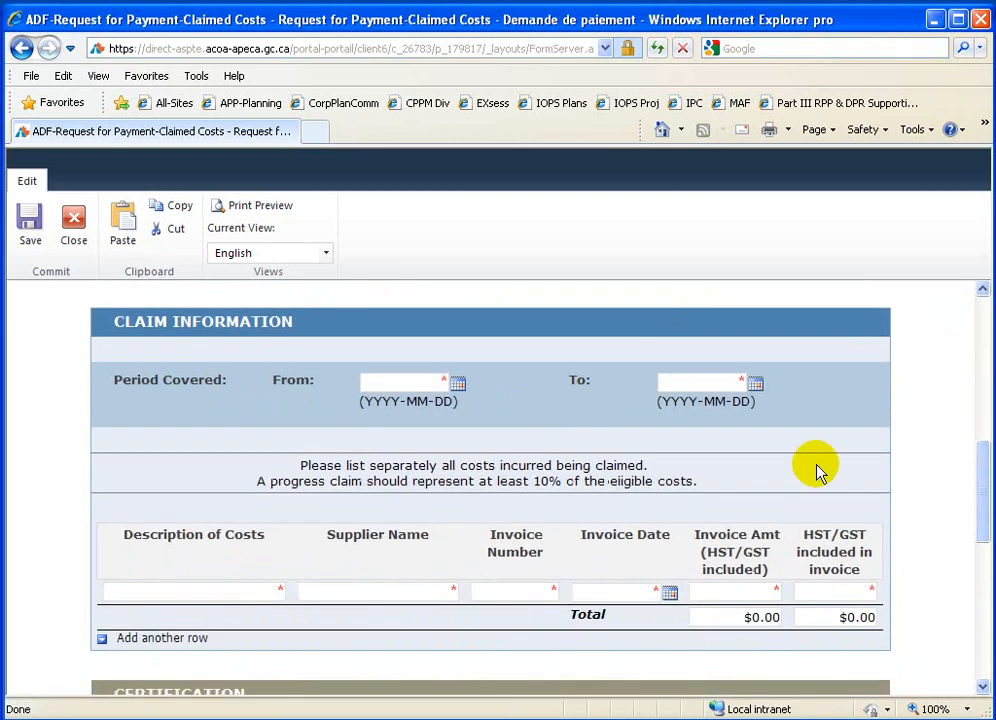
{"action": "left_click", "coordinate": [458, 387]}
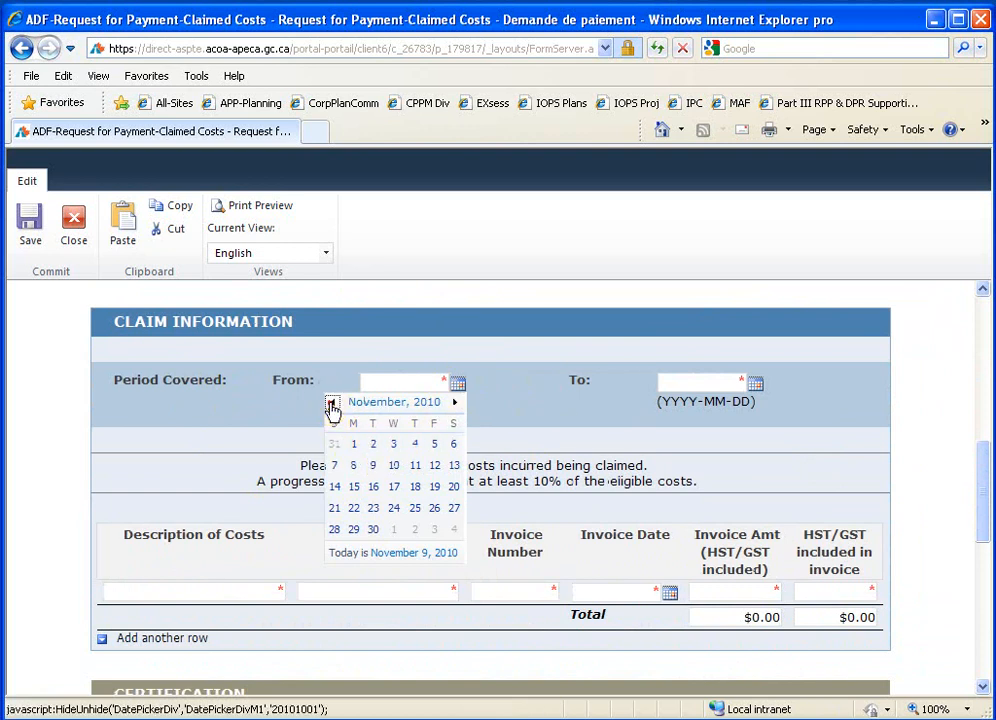
{"action": "left_click", "coordinate": [332, 403]}
{"action": "left_click", "coordinate": [332, 403]}
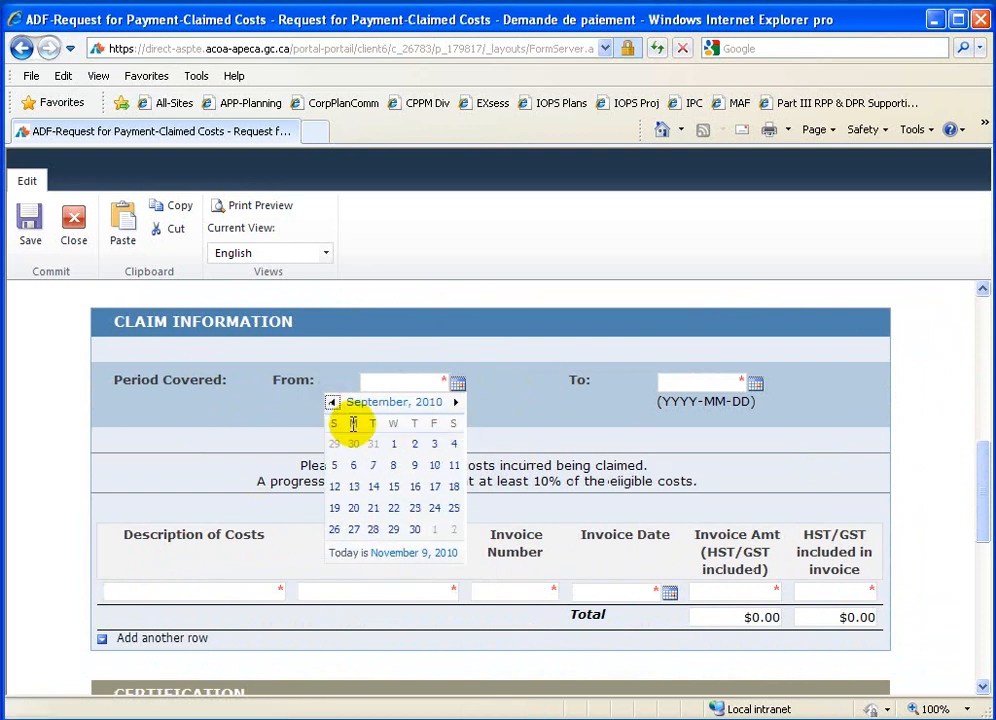
{"action": "left_click", "coordinate": [391, 446]}
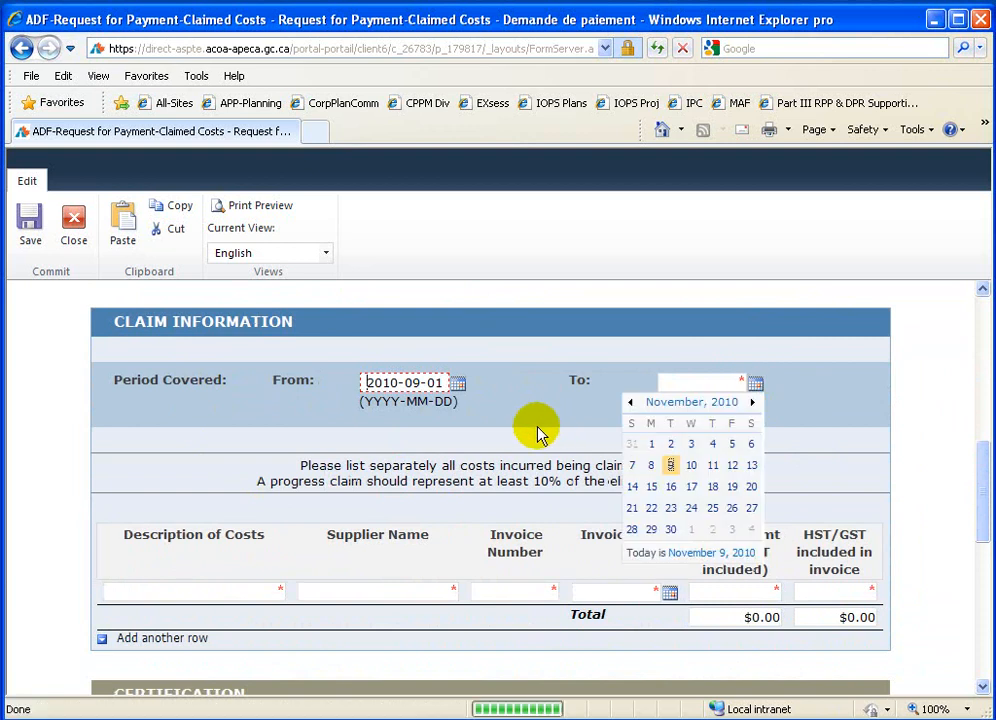
{"action": "left_click", "coordinate": [631, 444]}
- Enter a claimed cost row for Marketing with supplier Consultat, its invoice number and the invoice date 2010-10-31
{"action": "left_click", "coordinate": [233, 591]}
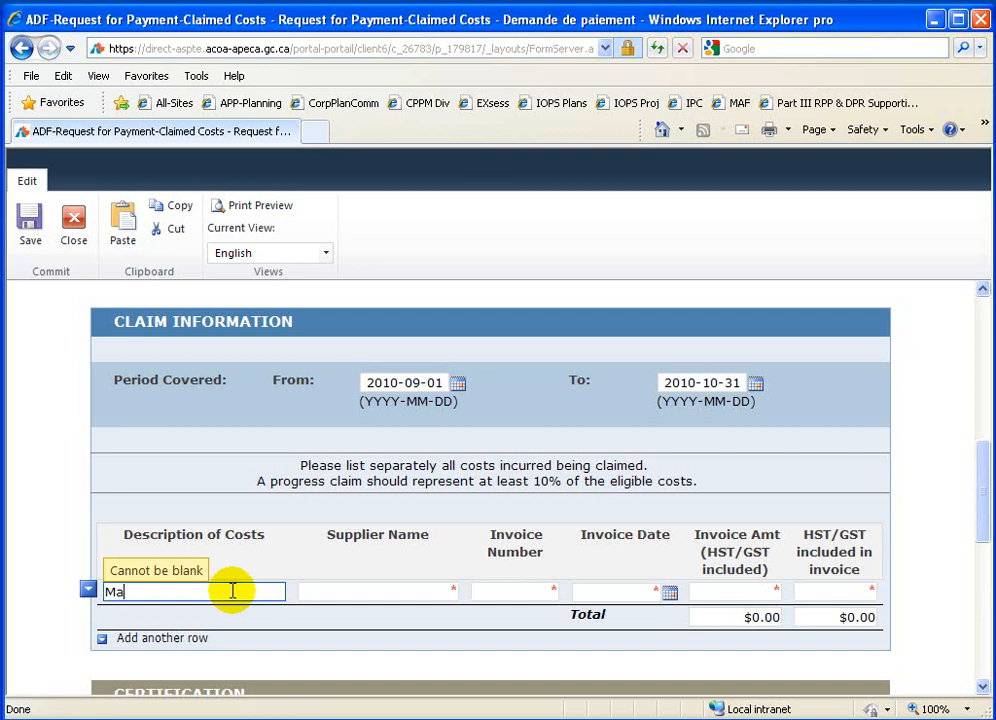
{"action": "key", "text": "Tab"}
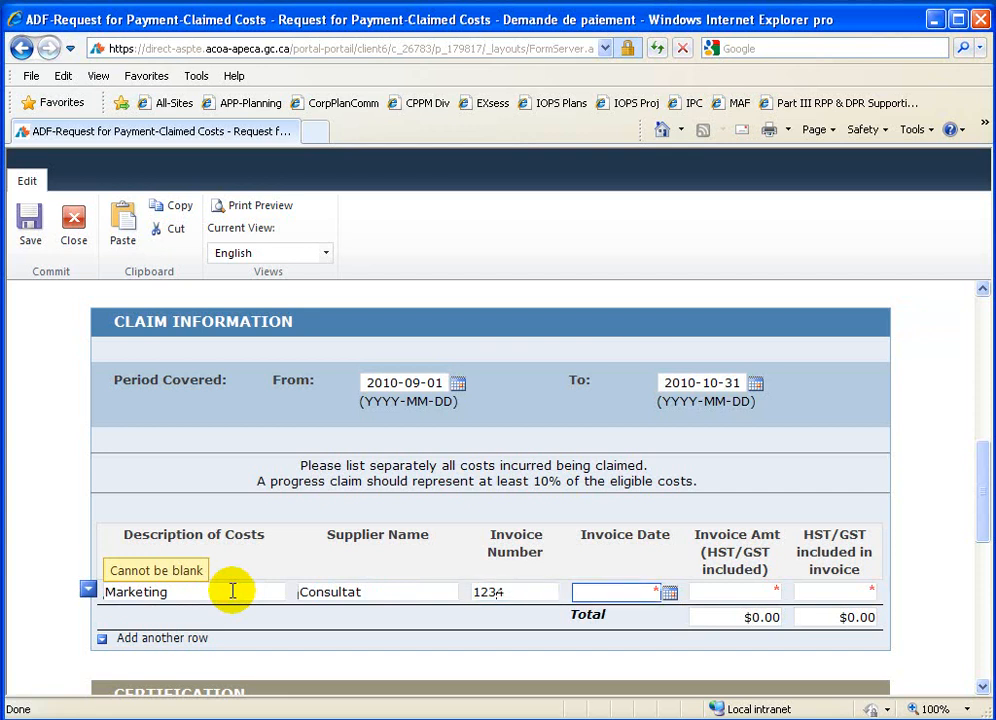
{"action": "left_click", "coordinate": [674, 593]}
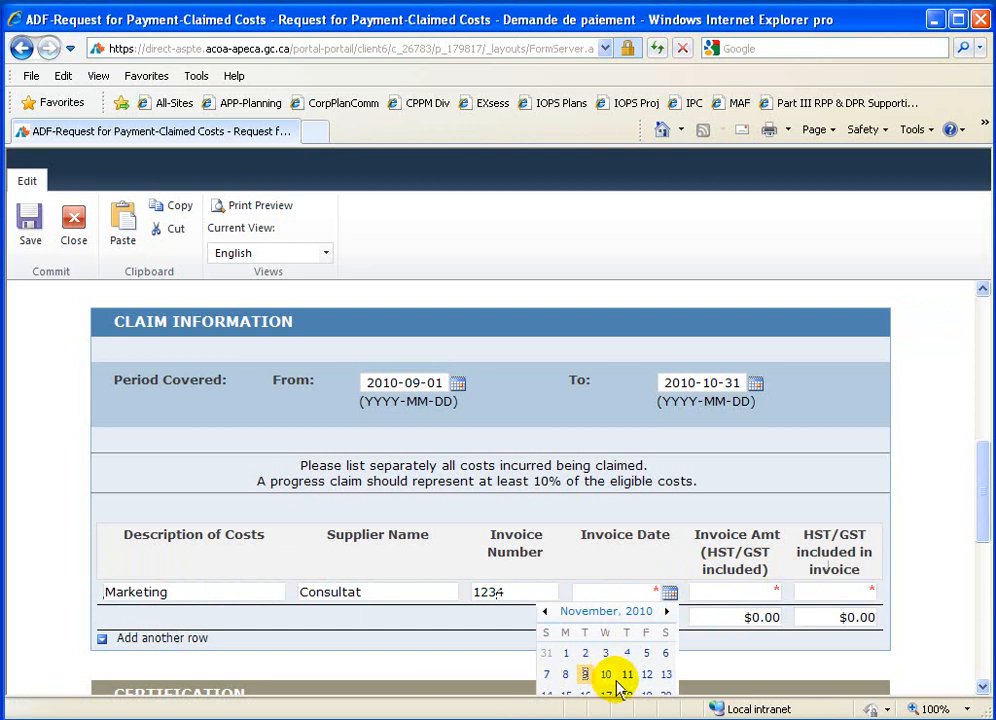
{"action": "left_click", "coordinate": [545, 652]}
- Set the Marketing row's invoice amount to $113.00 and its included HST/GST to $13.00
{"action": "left_click", "coordinate": [749, 588]}
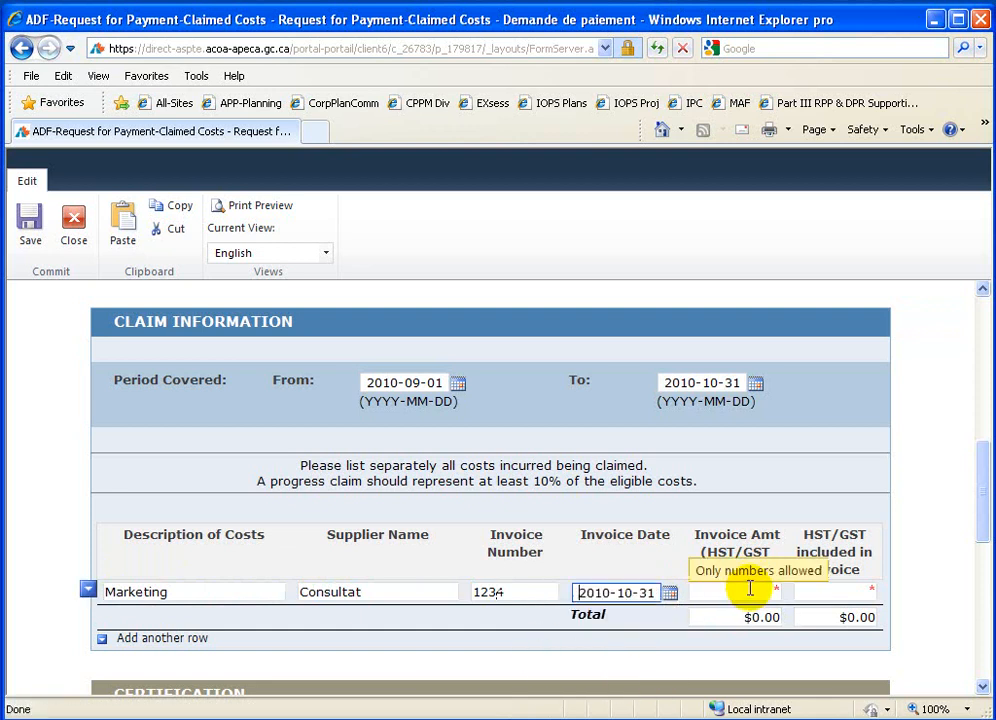
{"action": "scroll", "coordinate": [984, 582], "scroll_direction": "down", "scroll_amount": 3}
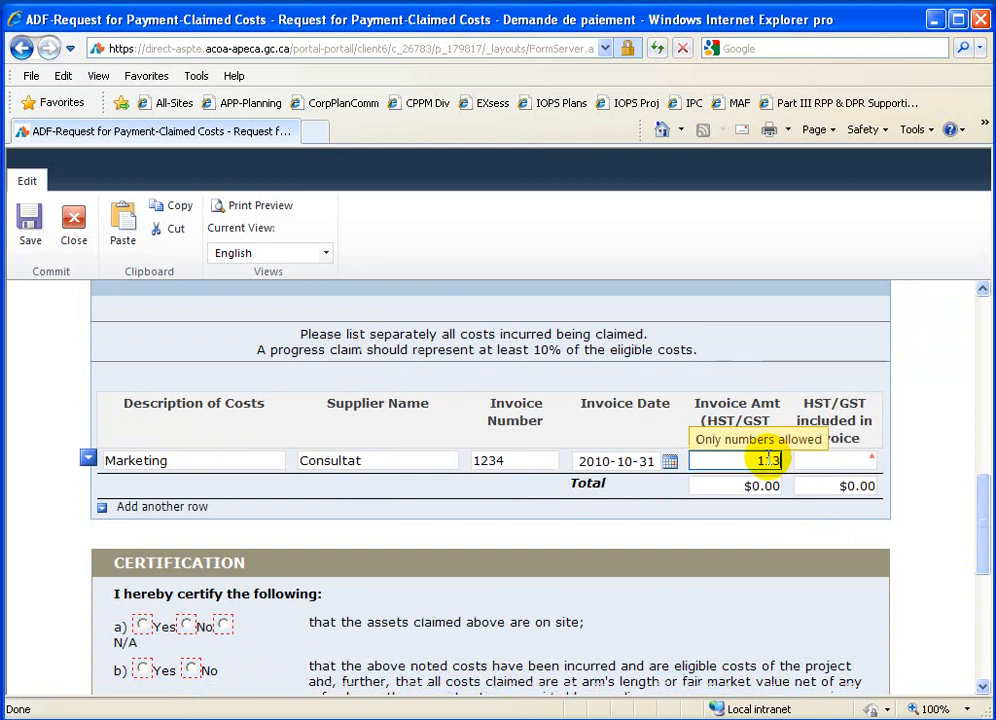
{"action": "key", "text": "Tab"}
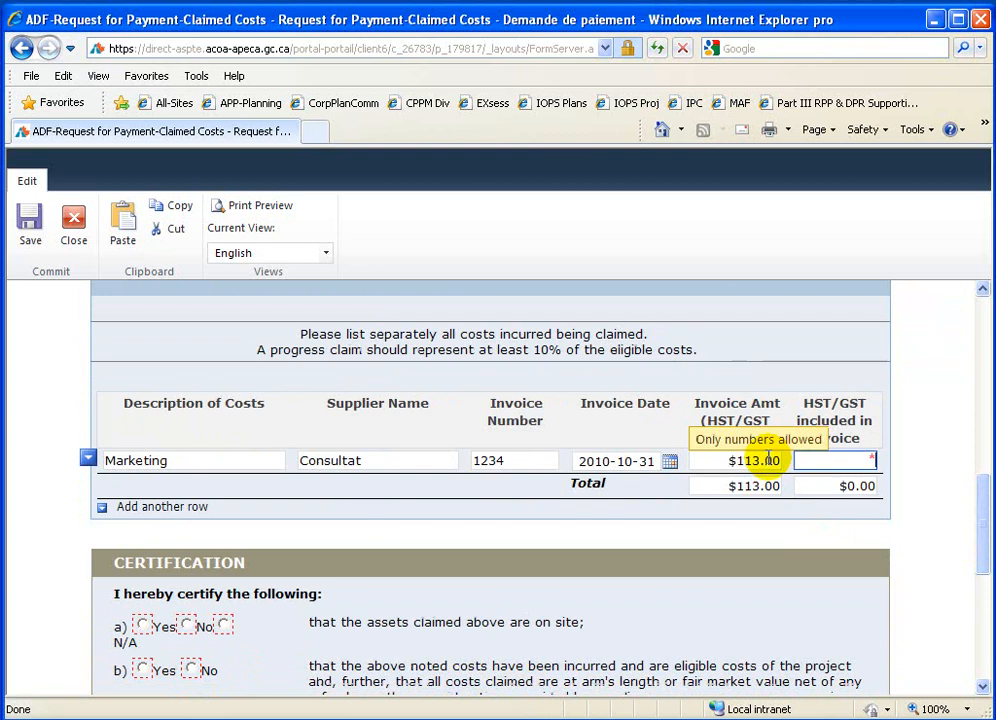
{"action": "type", "text": "13"}
{"action": "key", "text": "Tab"}
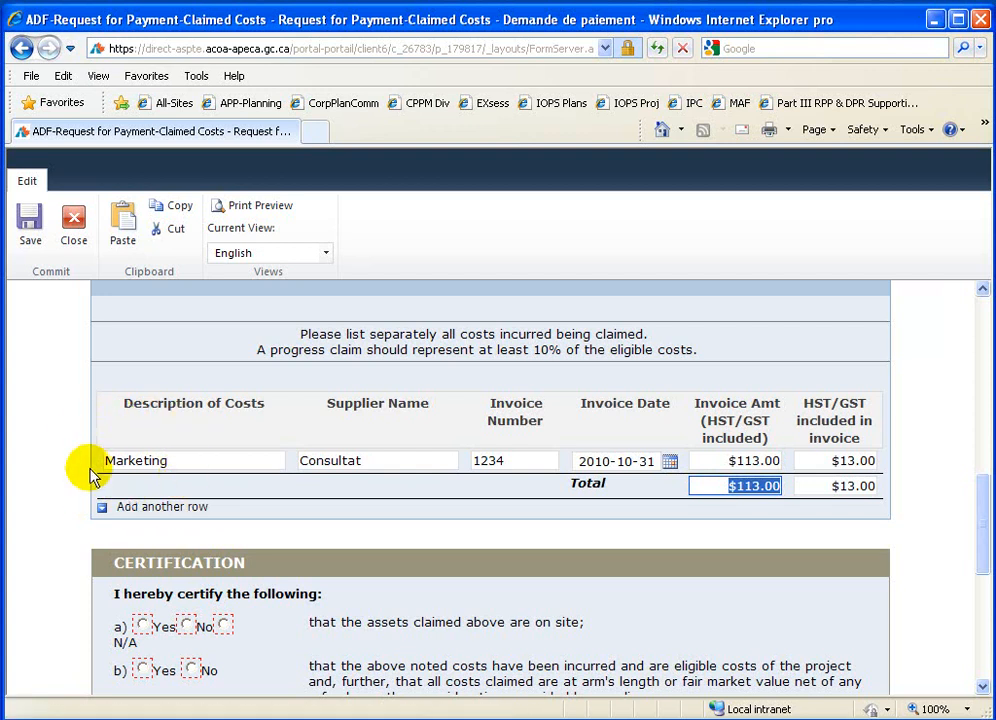
{"action": "double_click", "coordinate": [176, 461]}
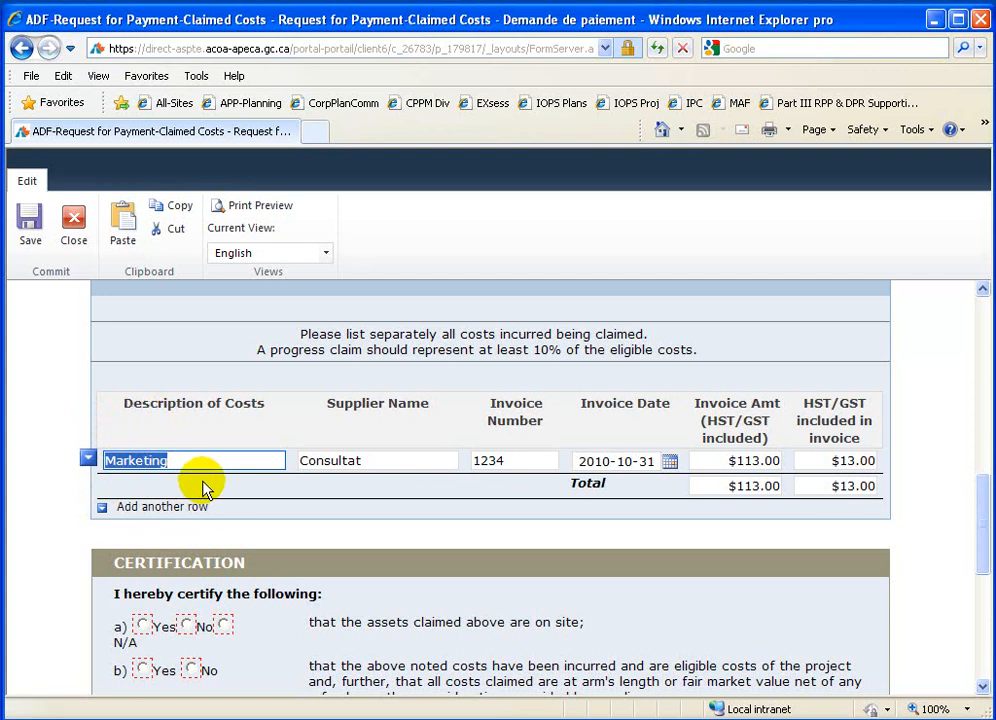
- In the certification, answer N/A to statement a) and Yes to statements b) through e)
{"action": "left_click_drag", "start_coordinate": [988, 516], "coordinate": [978, 565]}
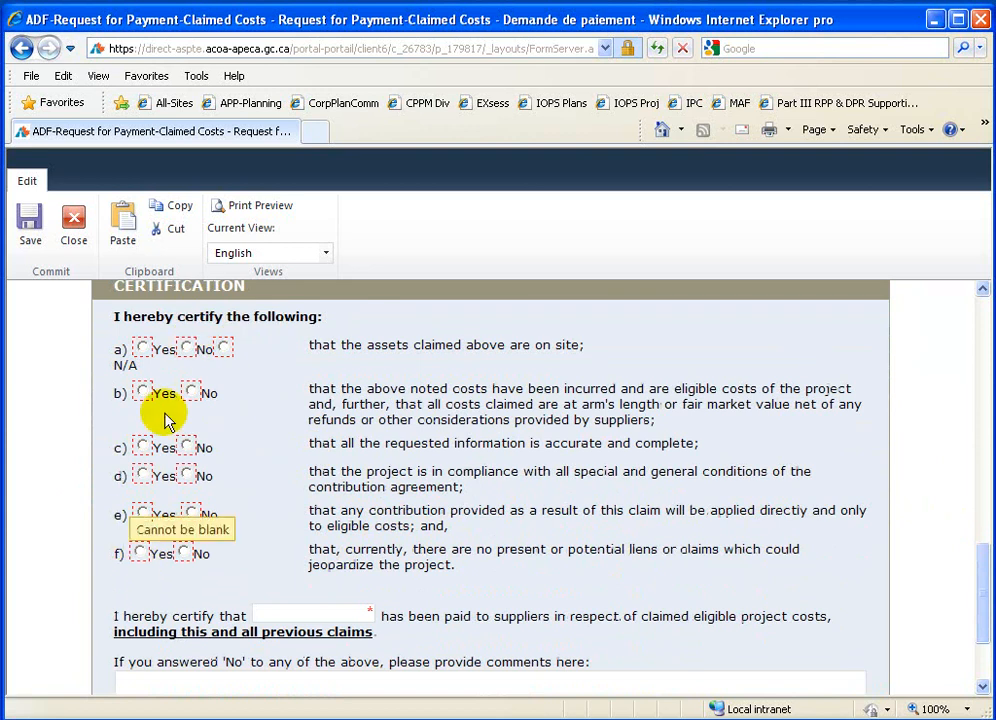
{"action": "left_click", "coordinate": [223, 348]}
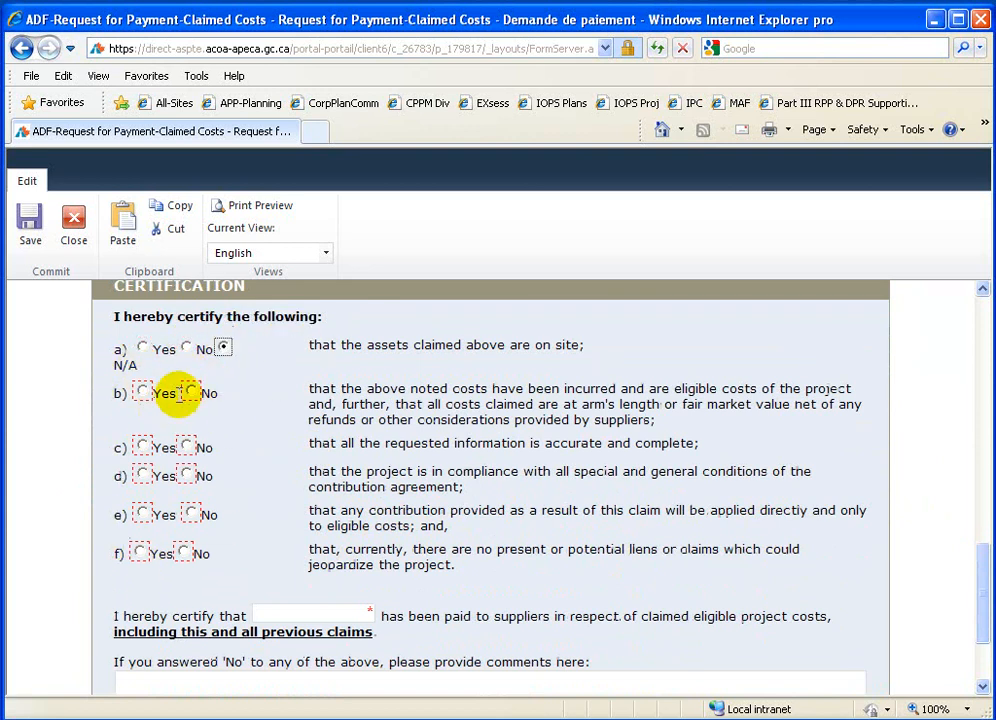
{"action": "left_click", "coordinate": [142, 392]}
{"action": "left_click", "coordinate": [143, 447]}
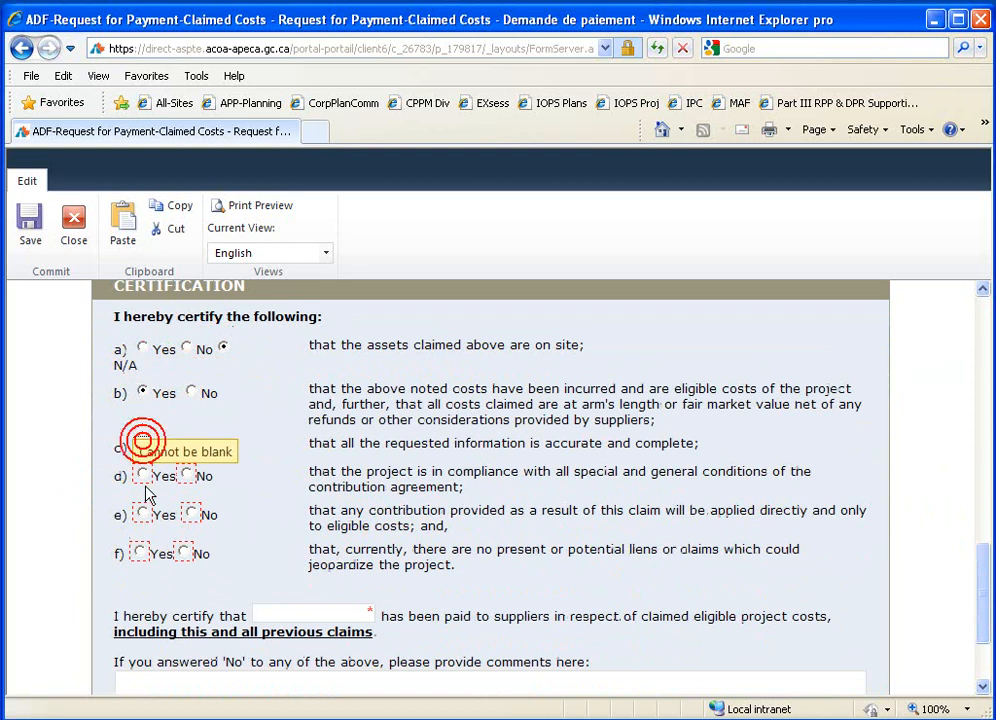
{"action": "left_click", "coordinate": [143, 475]}
{"action": "left_click", "coordinate": [143, 514]}
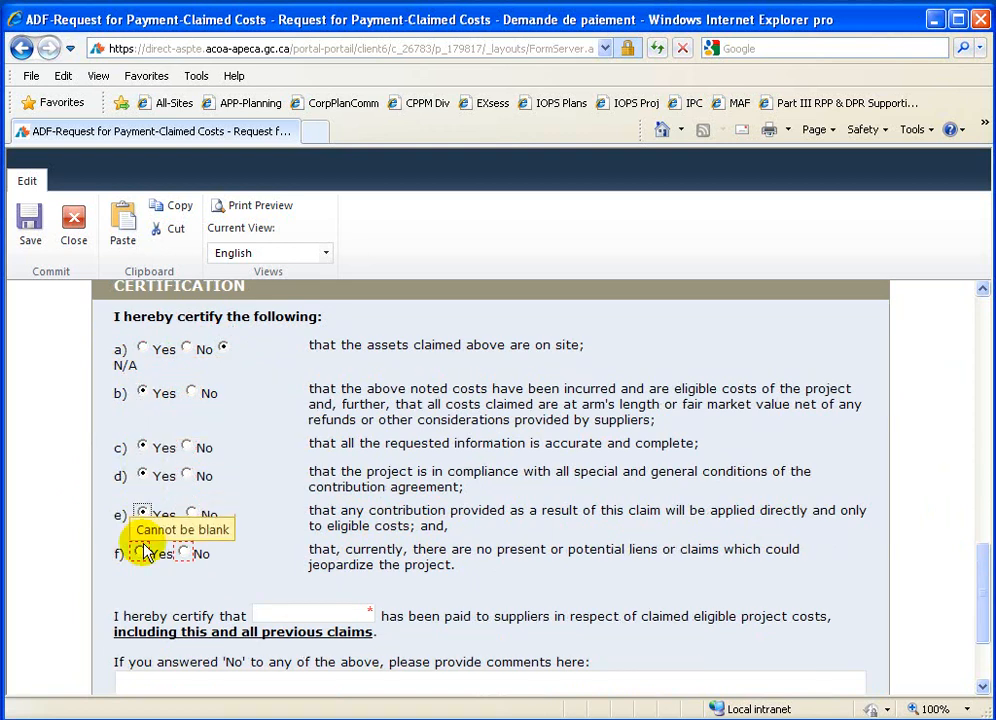
- Certify that $113.00 has been paid to suppliers for the claimed eligible project costs, including all previous claims
{"action": "mouse_move", "coordinate": [980, 552]}
{"action": "left_mouse_down"}
{"action": "mouse_move", "coordinate": [978, 567]}
{"action": "mouse_move", "coordinate": [978, 493]}
{"action": "mouse_move", "coordinate": [972, 574]}
{"action": "left_mouse_up"}
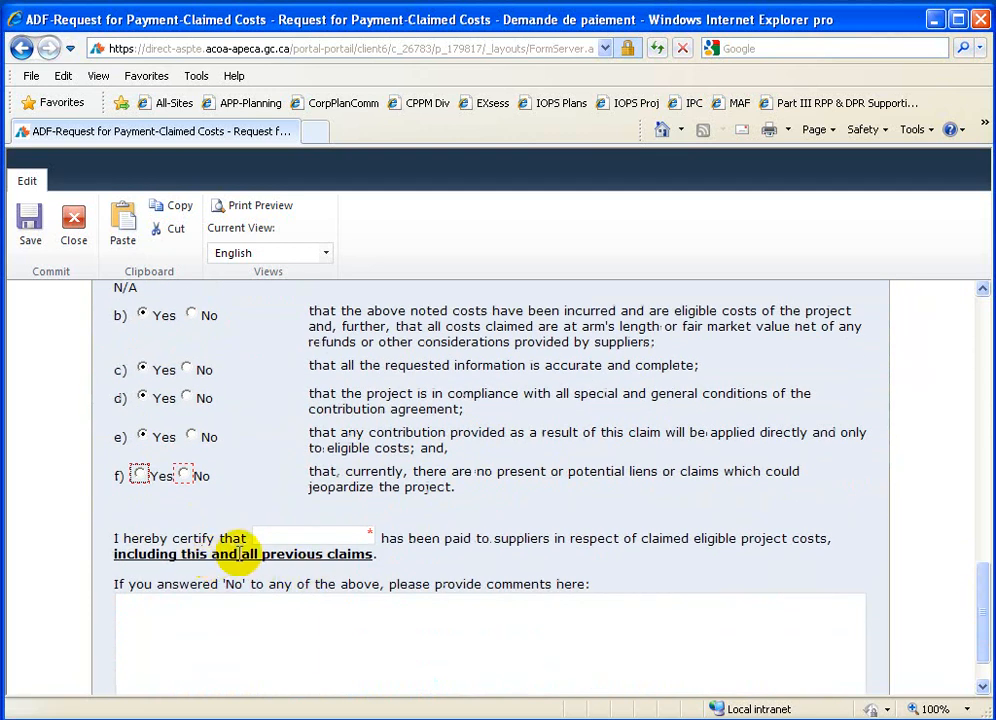
{"action": "left_click", "coordinate": [330, 538]}
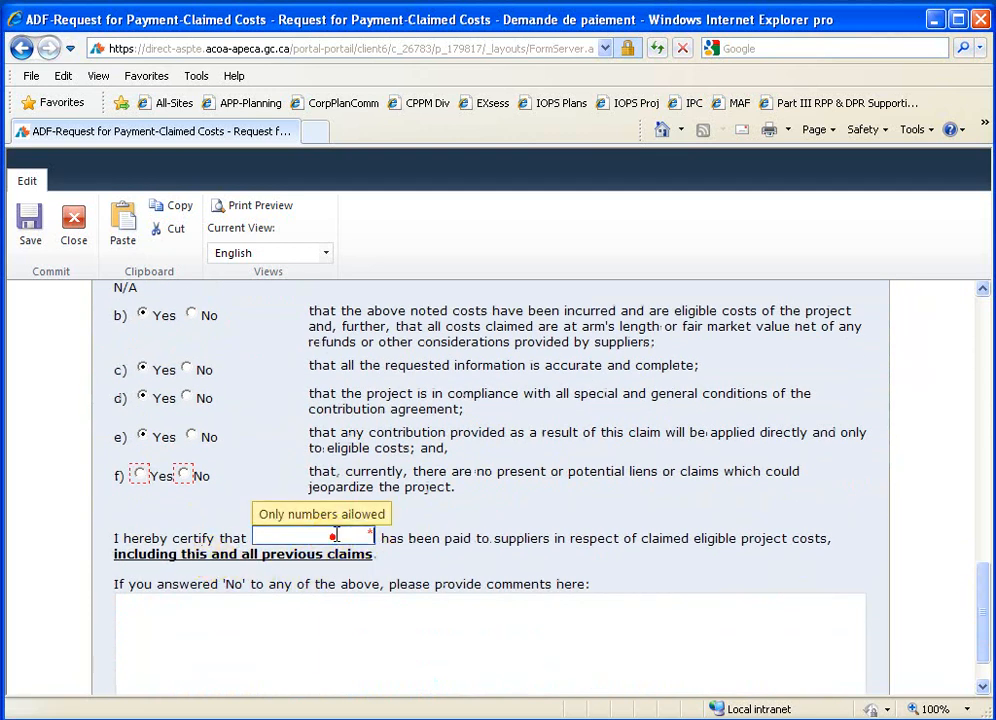
{"action": "type", "text": "113"}
{"action": "key", "text": "Tab"}
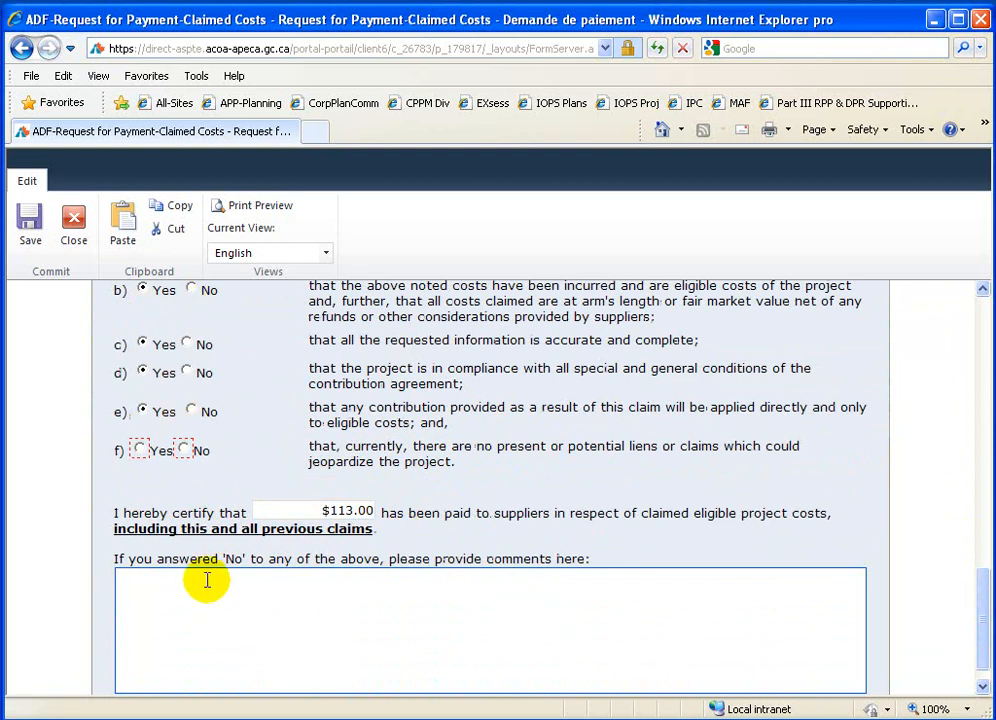
- Mark the Request for Payment-Claimed Costs as completed and try to save it, cancelling the save with validation errors
{"action": "left_click_drag", "start_coordinate": [982, 637], "coordinate": [972, 356]}
{"action": "left_click", "coordinate": [125, 511]}
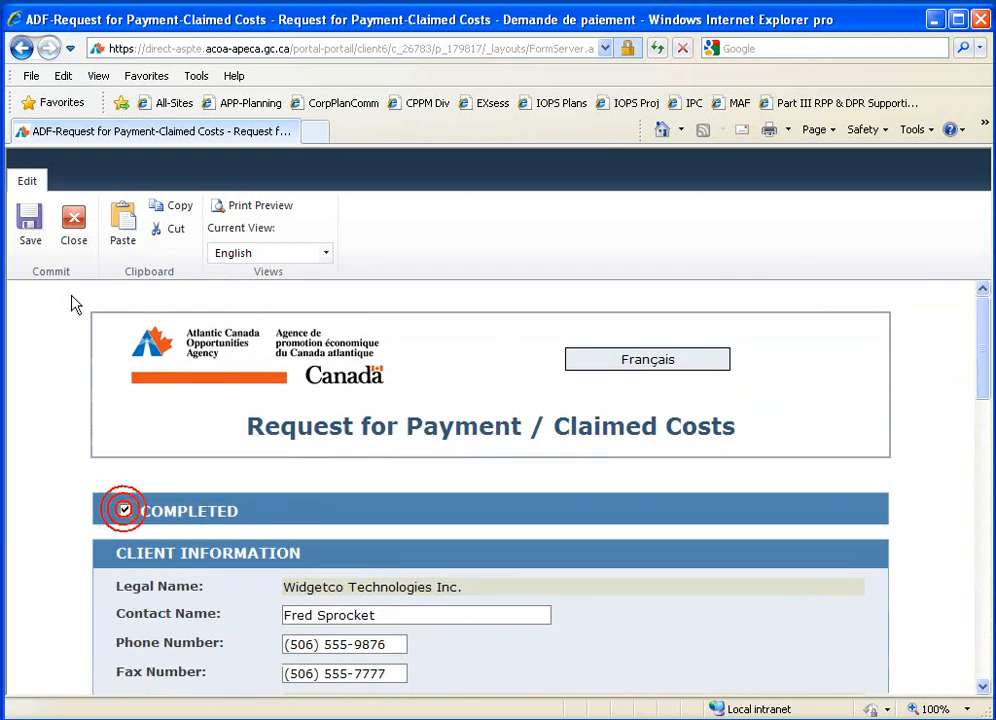
{"action": "left_click", "coordinate": [29, 222]}
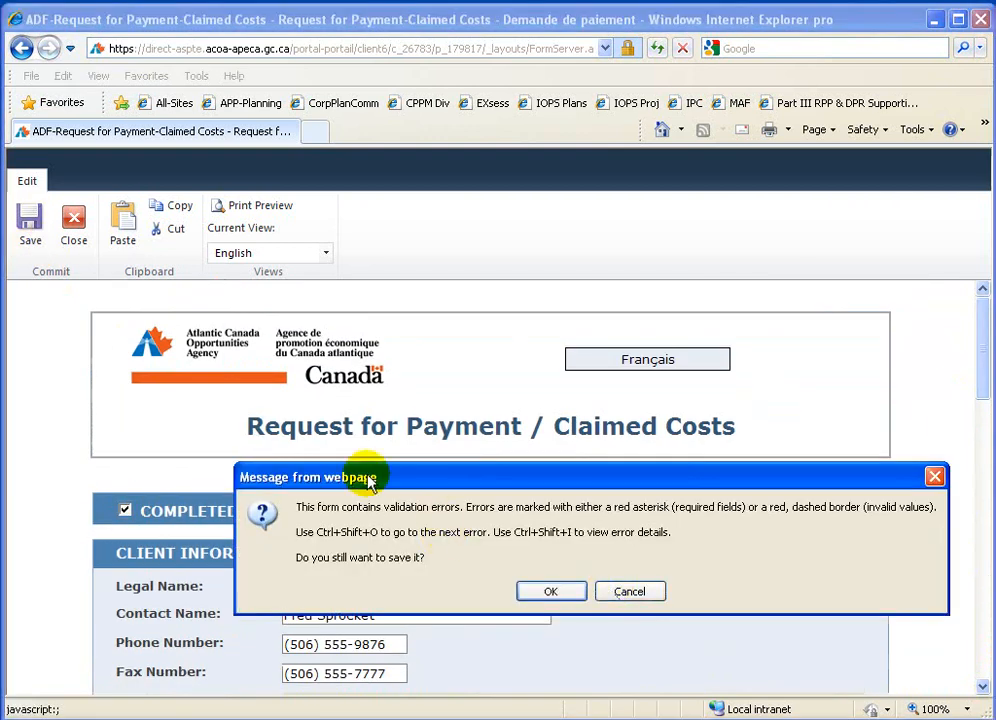
{"action": "left_click", "coordinate": [625, 597]}
- Answer Yes to certification statement f), then save and close the Request for Payment-Claimed Costs form
{"action": "left_click_drag", "start_coordinate": [978, 382], "coordinate": [985, 660]}
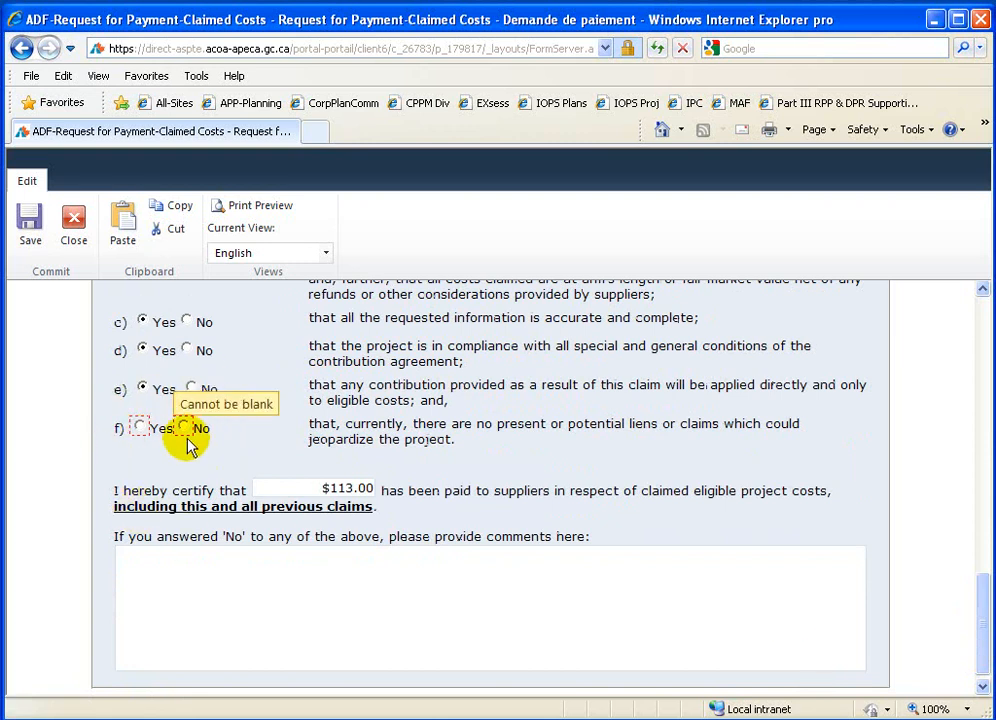
{"action": "left_click", "coordinate": [140, 427]}
{"action": "scroll", "coordinate": [985, 616], "scroll_direction": "down", "scroll_amount": 1}
{"action": "left_click_drag", "start_coordinate": [985, 625], "coordinate": [983, 310]}
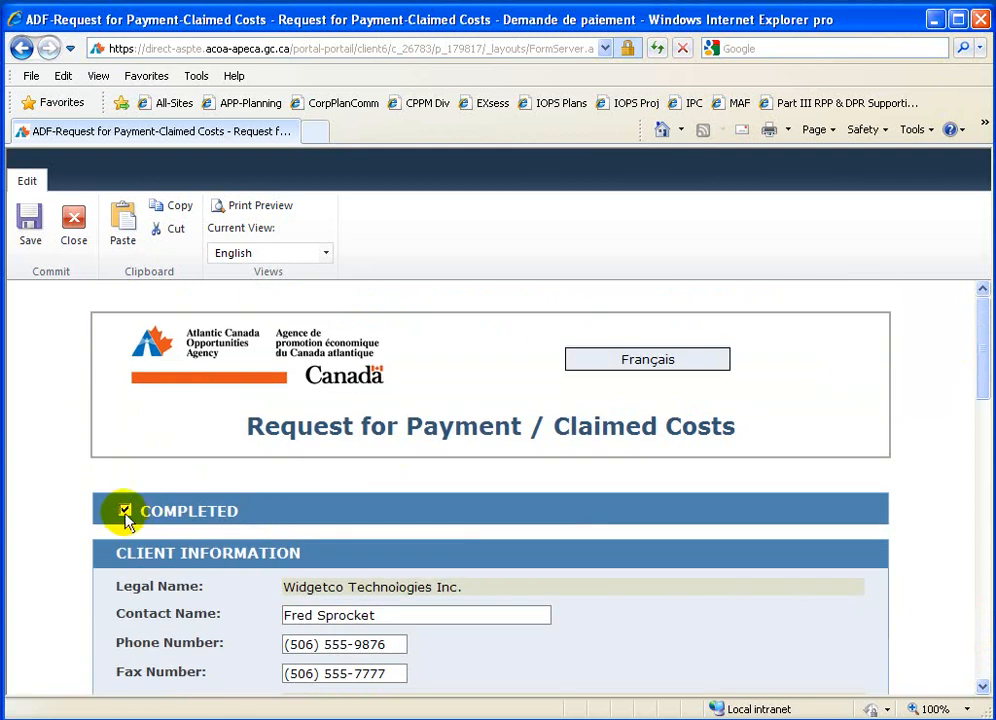
{"action": "left_click", "coordinate": [26, 228]}
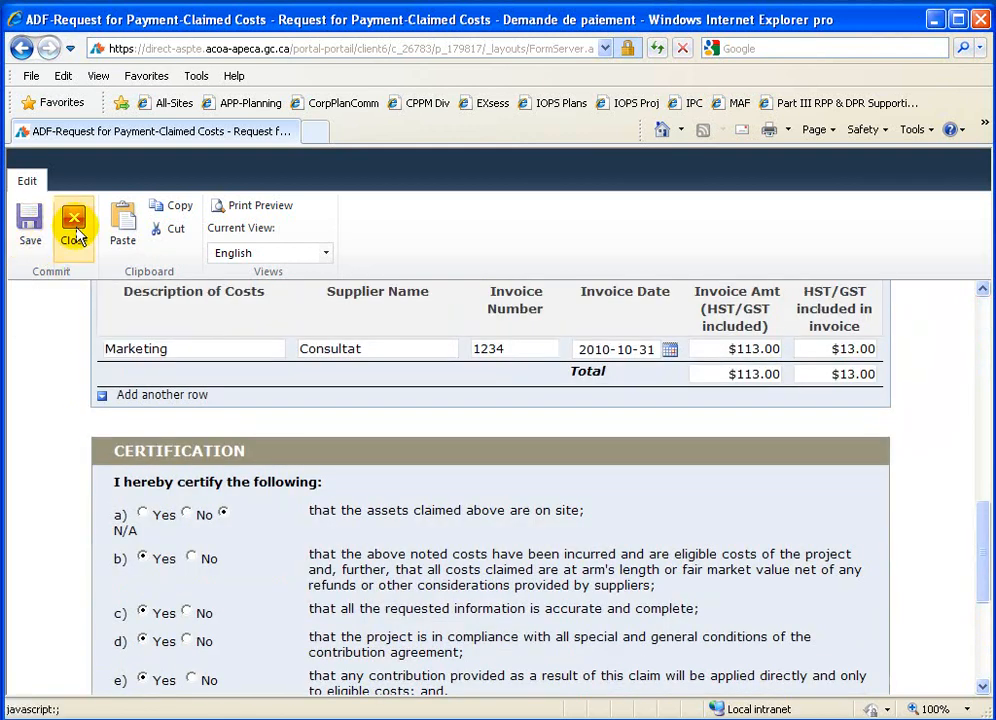
{"action": "left_click", "coordinate": [75, 228]}
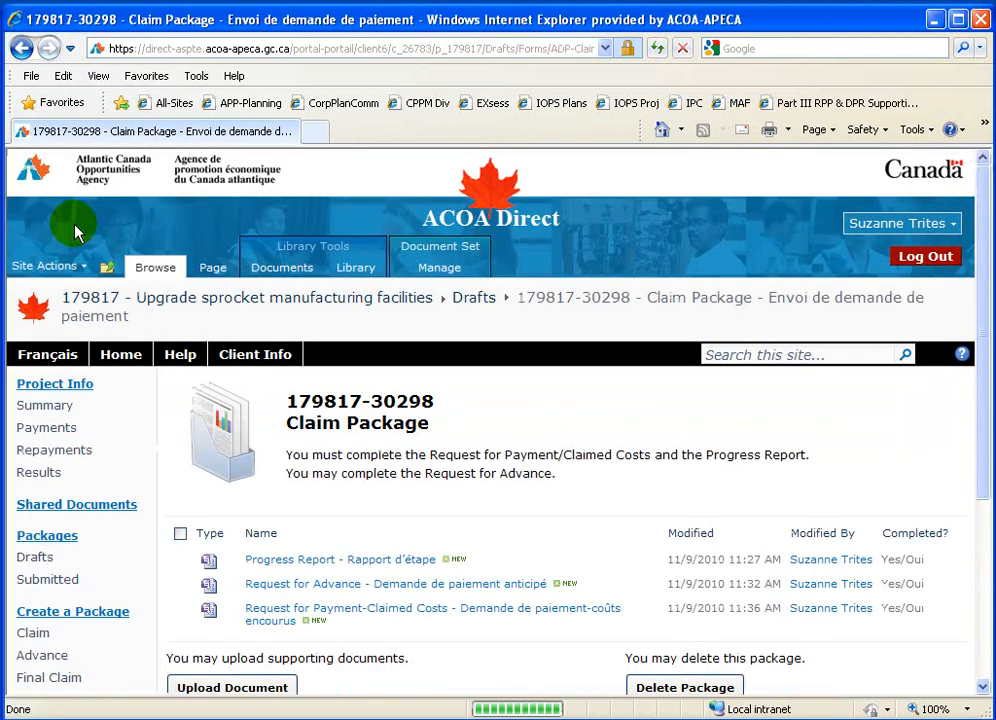
- Upload 3-Levels-of-Planning-FR.jpg as a supporting document to the claim package and save its properties
{"action": "left_click_drag", "start_coordinate": [980, 400], "coordinate": [985, 516]}
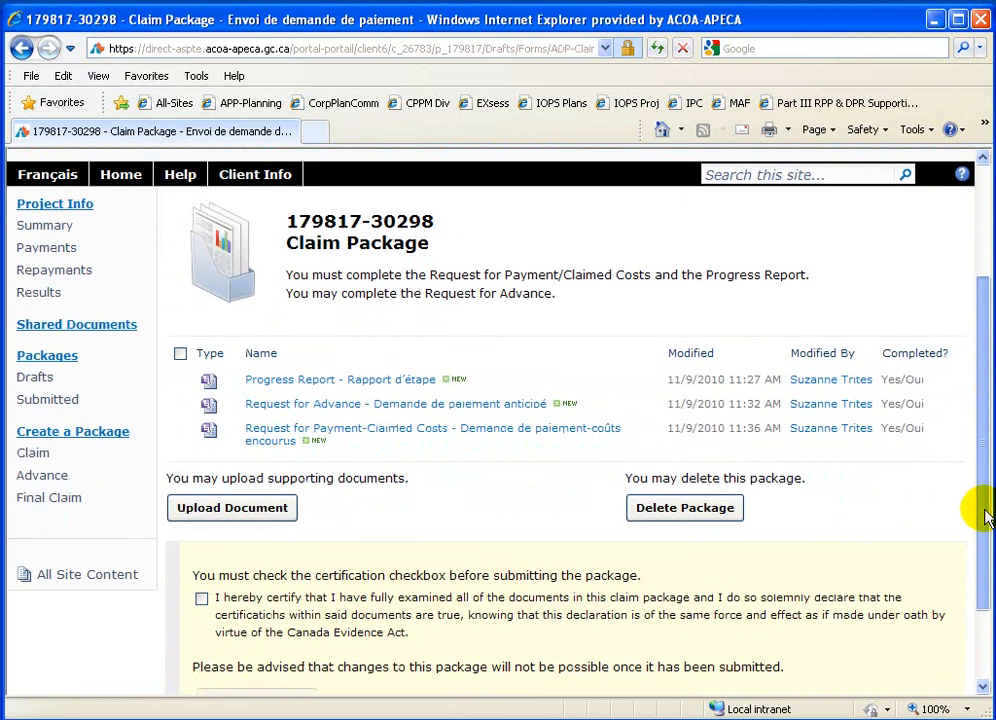
{"action": "left_click", "coordinate": [246, 510]}
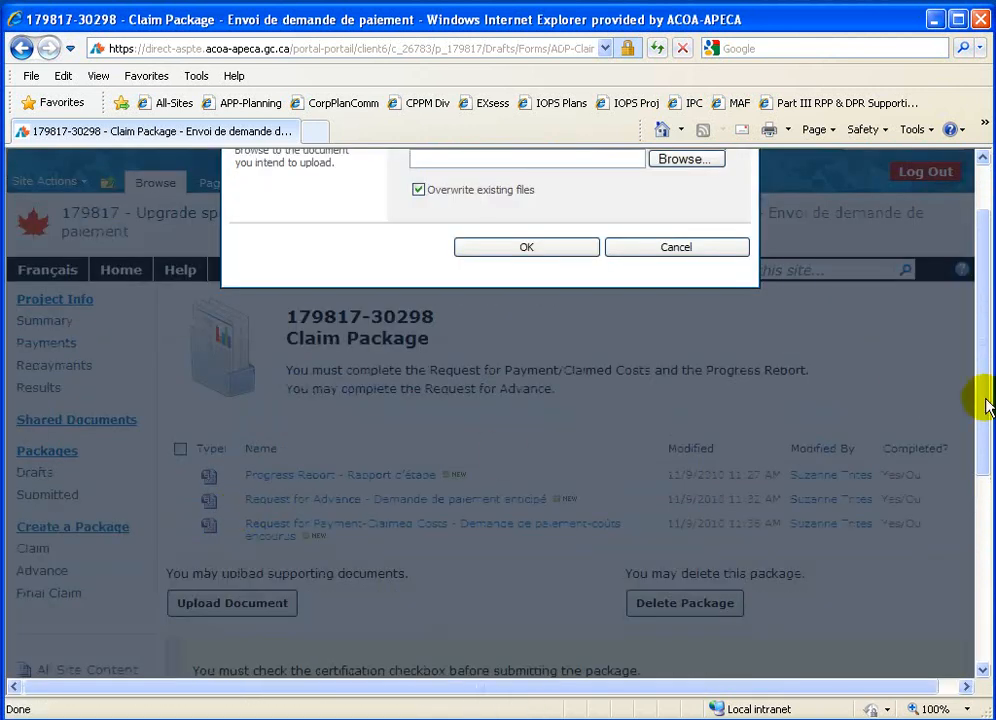
{"action": "left_click_drag", "start_coordinate": [984, 398], "coordinate": [985, 340]}
{"action": "left_click", "coordinate": [668, 245]}
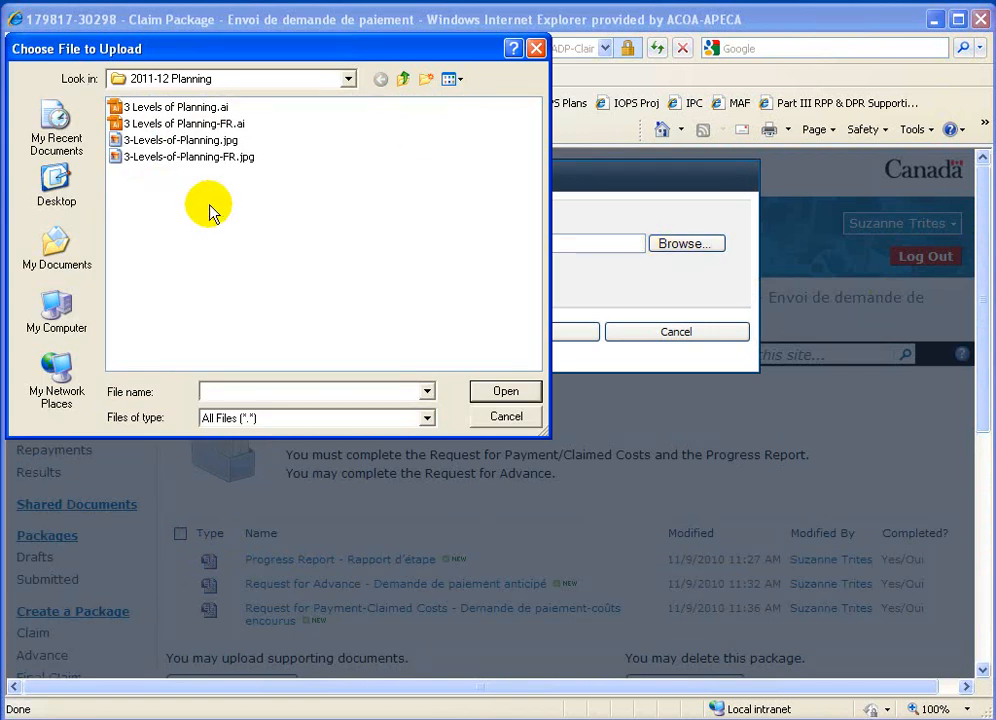
{"action": "double_click", "coordinate": [180, 160]}
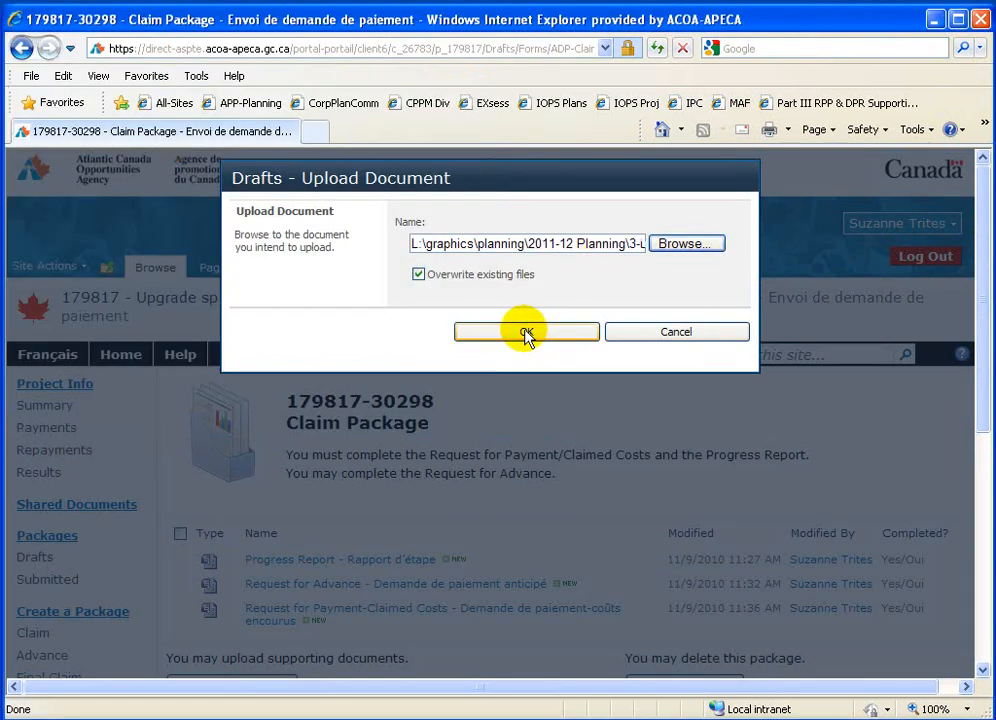
{"action": "left_click", "coordinate": [526, 332]}
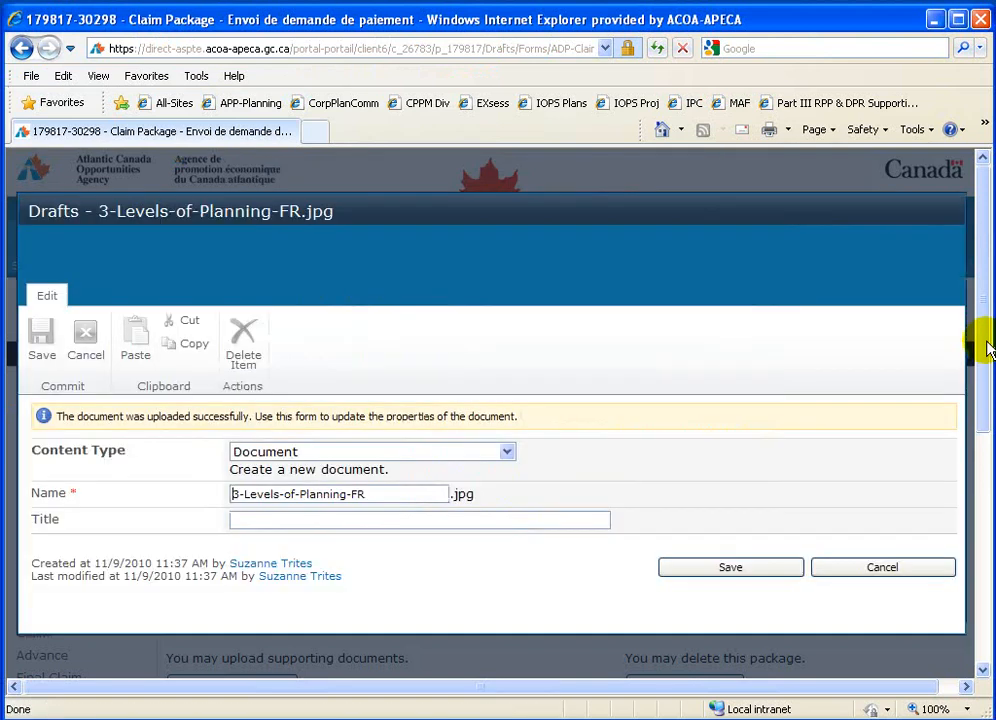
{"action": "left_click", "coordinate": [762, 565]}
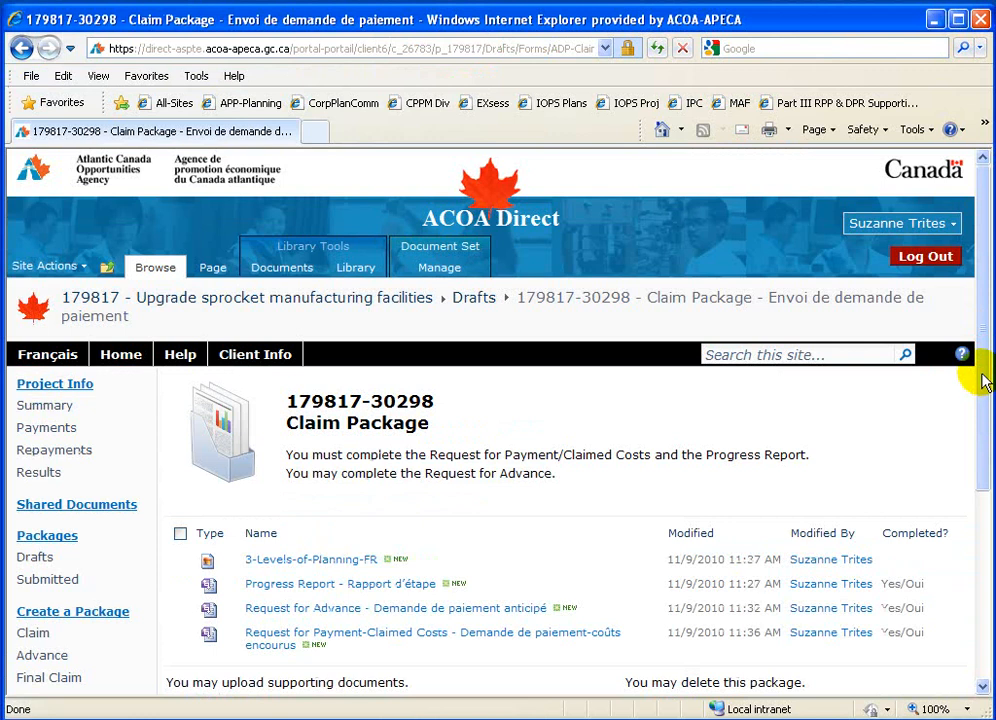
{"action": "left_click_drag", "start_coordinate": [983, 380], "coordinate": [981, 427]}
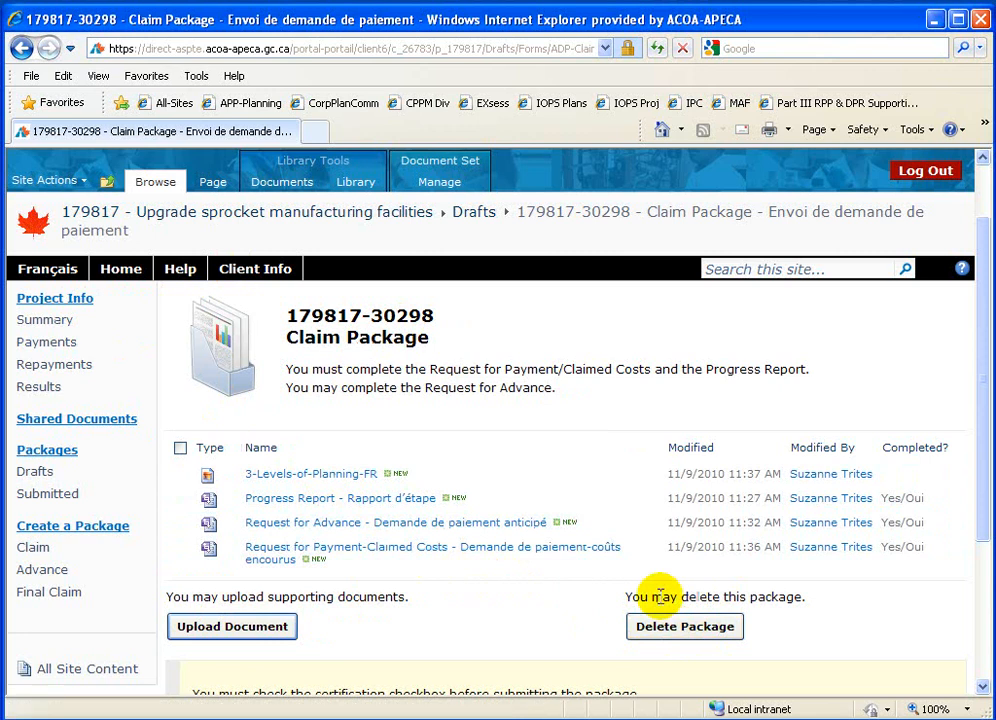
{"action": "left_click", "coordinate": [437, 184]}
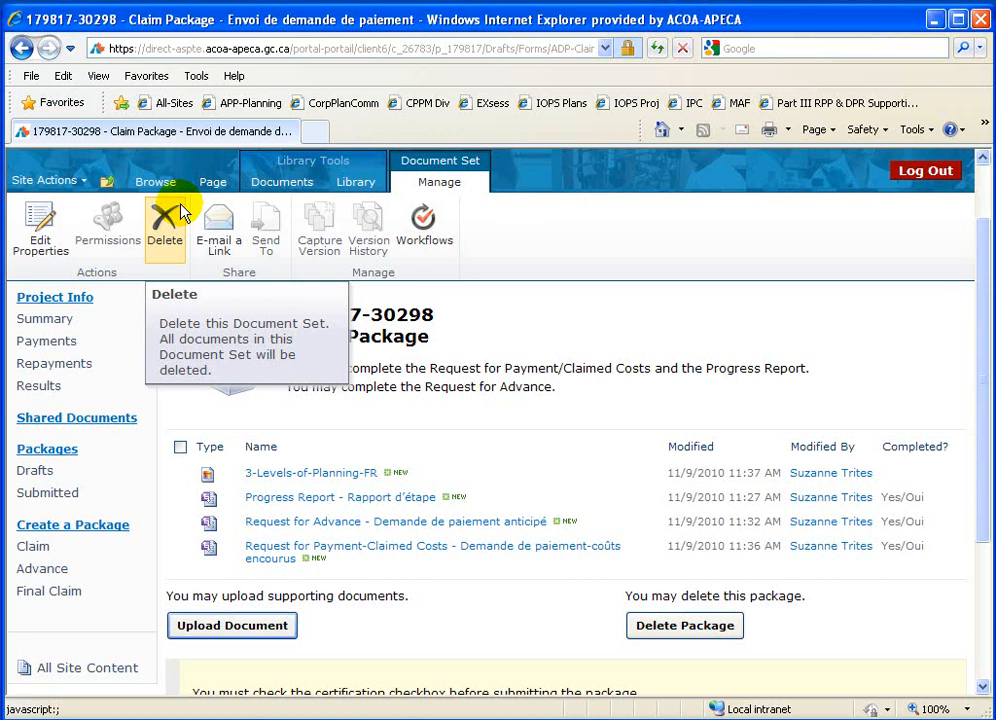
{"action": "left_click", "coordinate": [156, 182]}
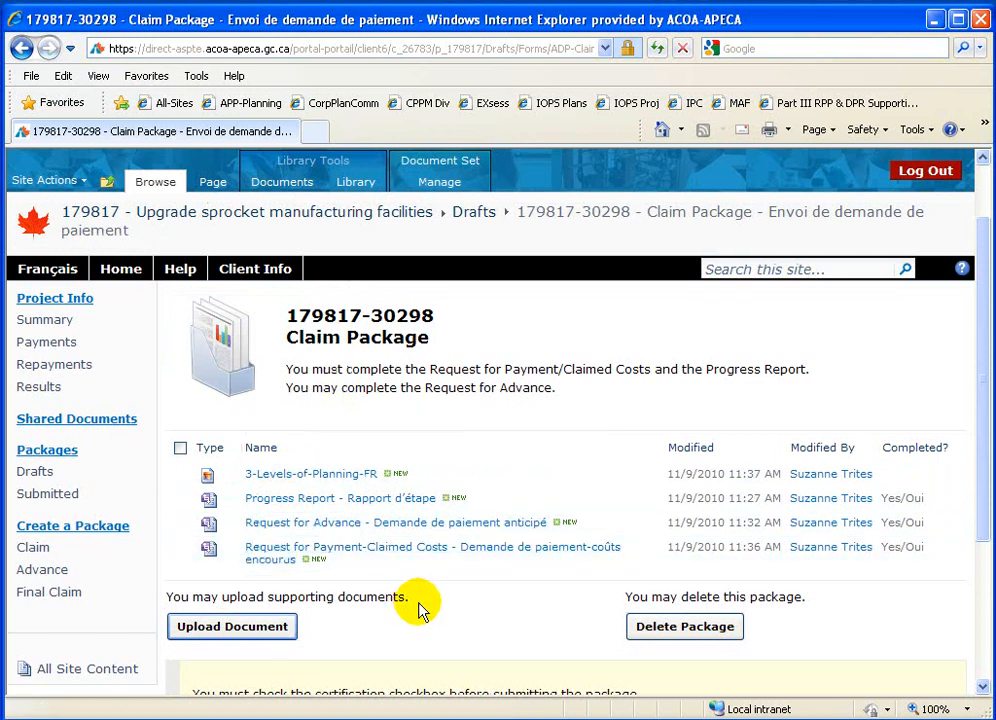
- Certify that all documents in the claim package have been examined, submit the package and highlight its package number on the confirmation
{"action": "left_click_drag", "start_coordinate": [985, 503], "coordinate": [982, 640]}
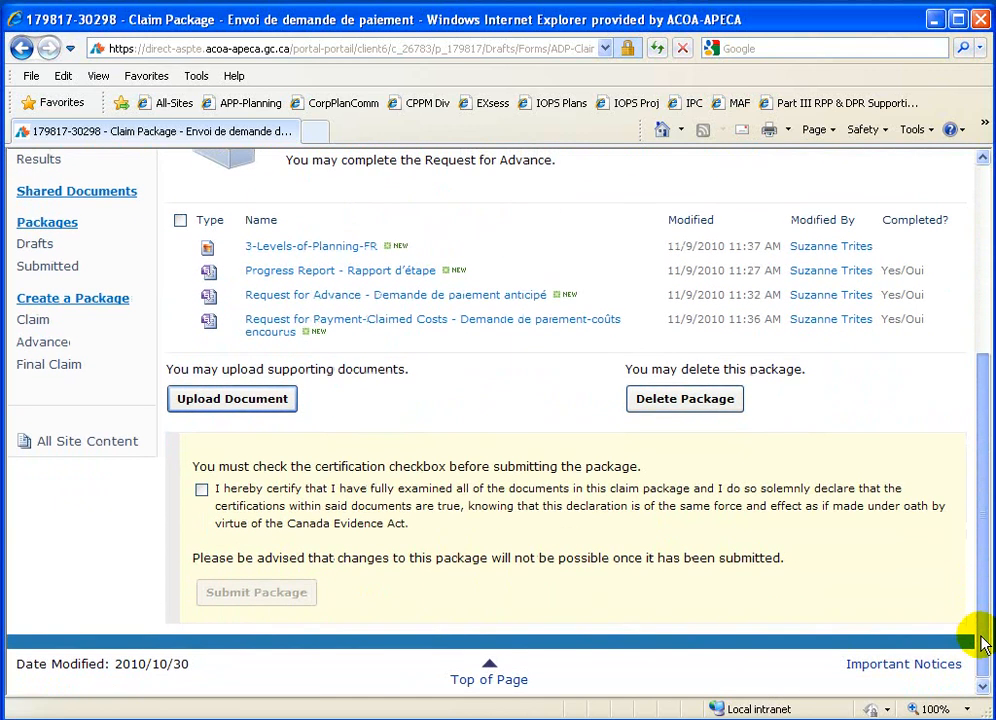
{"action": "left_click", "coordinate": [201, 489]}
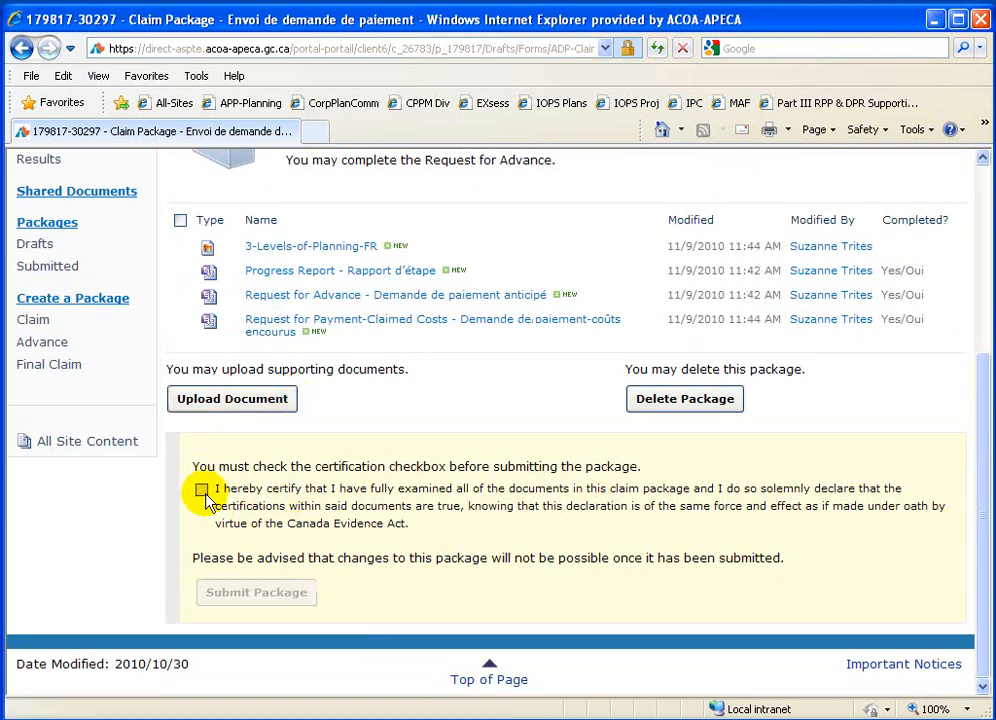
{"action": "left_click", "coordinate": [203, 492]}
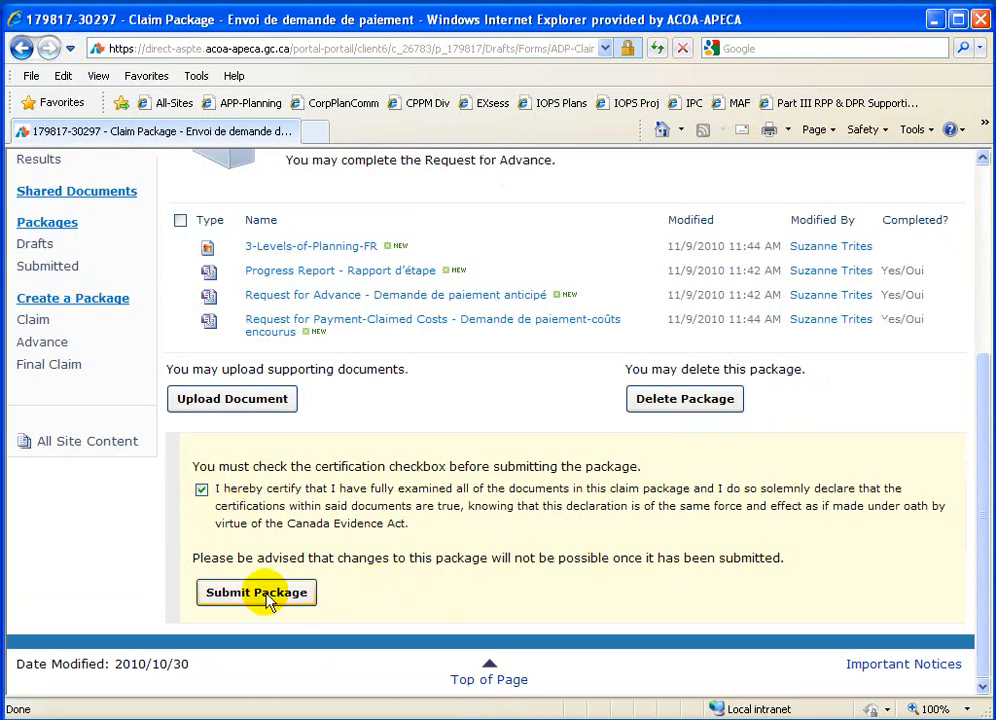
{"action": "left_click", "coordinate": [262, 593]}
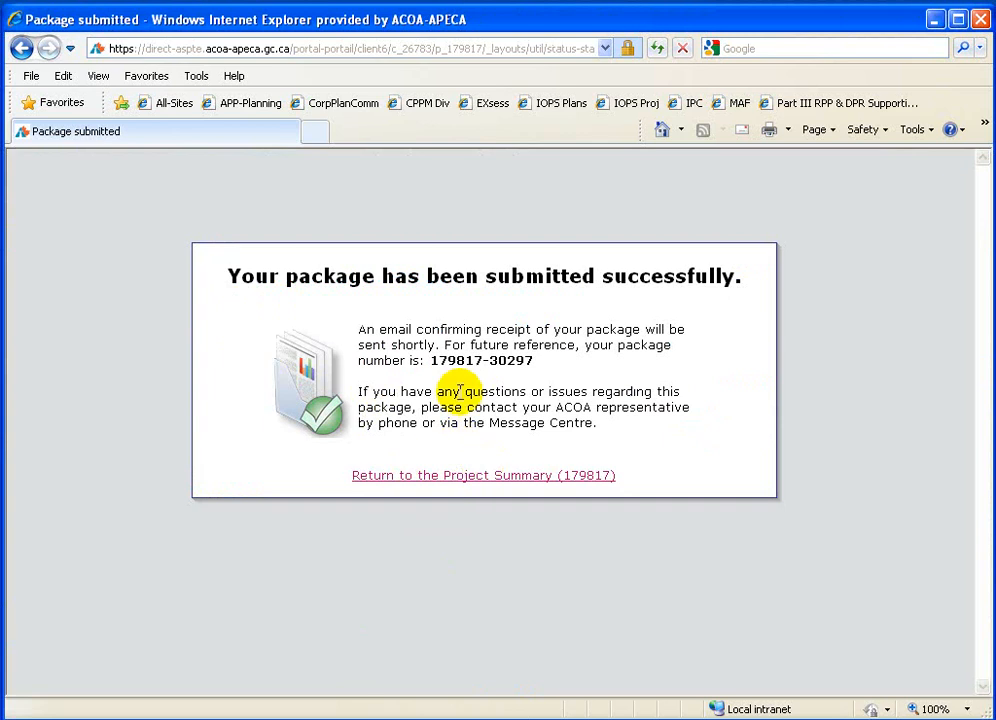
{"action": "left_click_drag", "start_coordinate": [434, 364], "coordinate": [522, 365]}
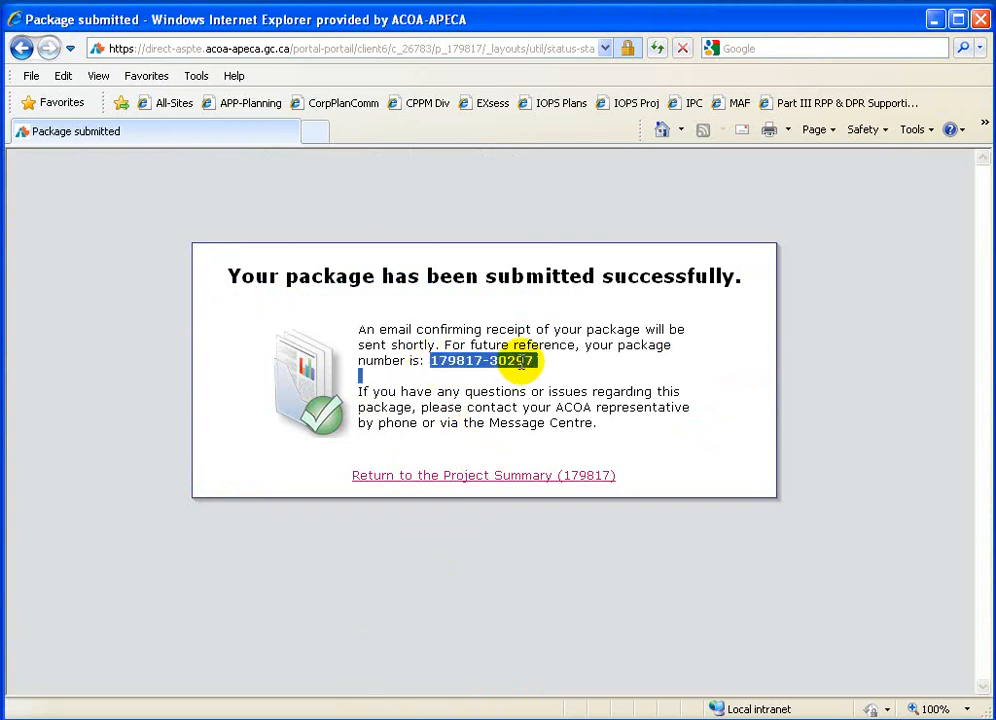
- Return to the Project Summary of the sprocket project and create a Final Claim package
{"action": "left_click", "coordinate": [500, 446]}
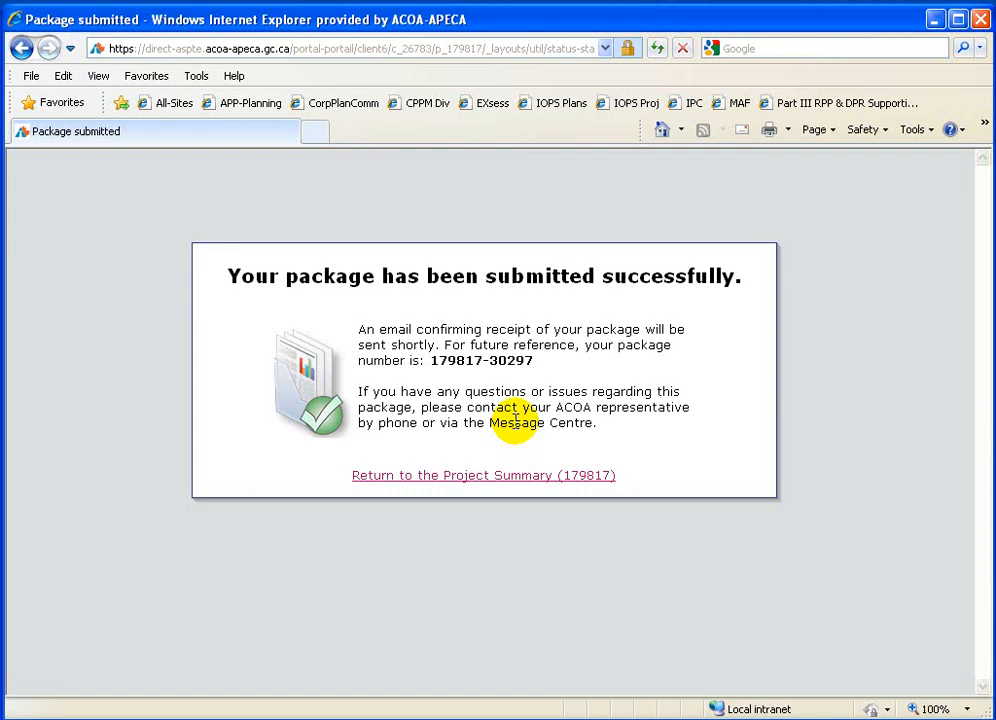
{"action": "left_click", "coordinate": [493, 475]}
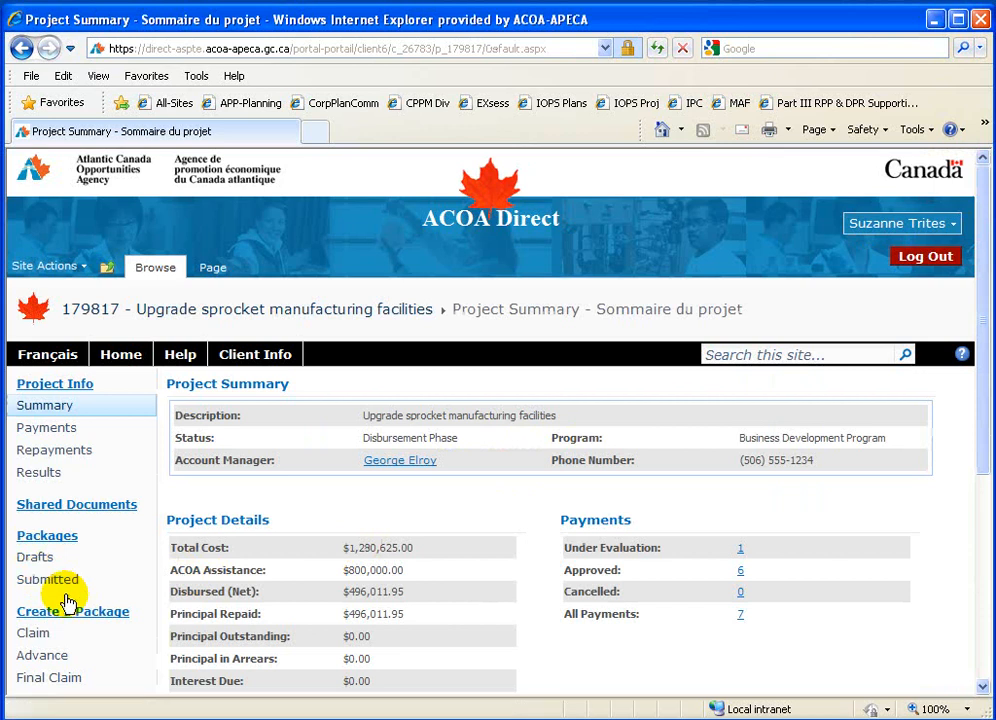
{"action": "left_click", "coordinate": [57, 684]}
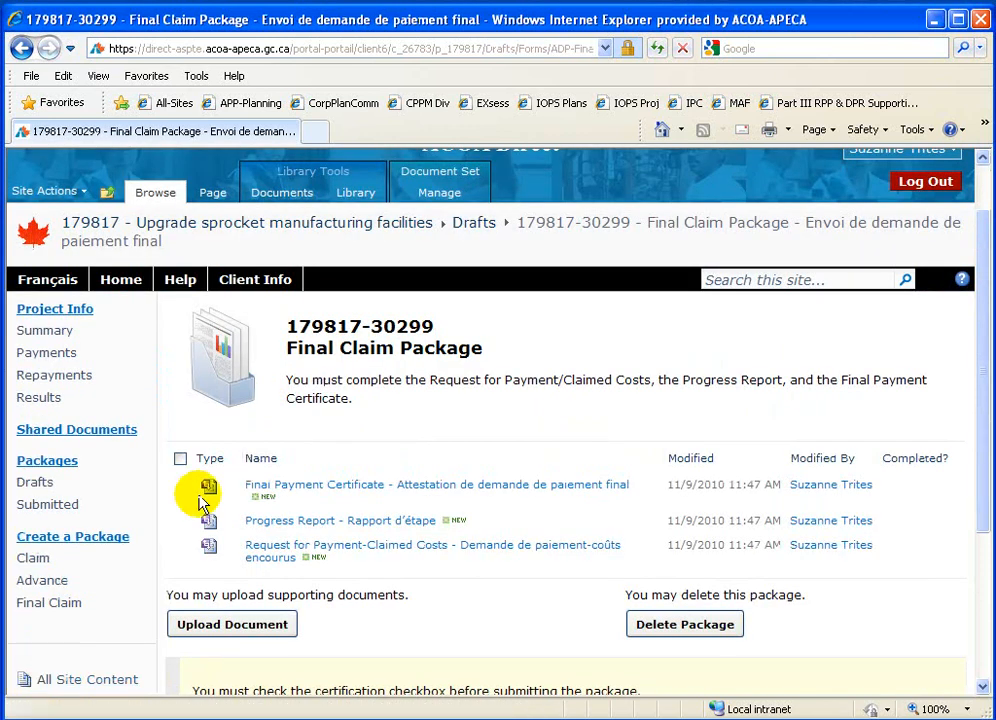
- Highlight the Final Claim Package's required forms and open its Final Payment Certificate to examine the certification statements, then return to the package
{"action": "left_click_drag", "start_coordinate": [287, 348], "coordinate": [483, 368]}
{"action": "left_click", "coordinate": [325, 487]}
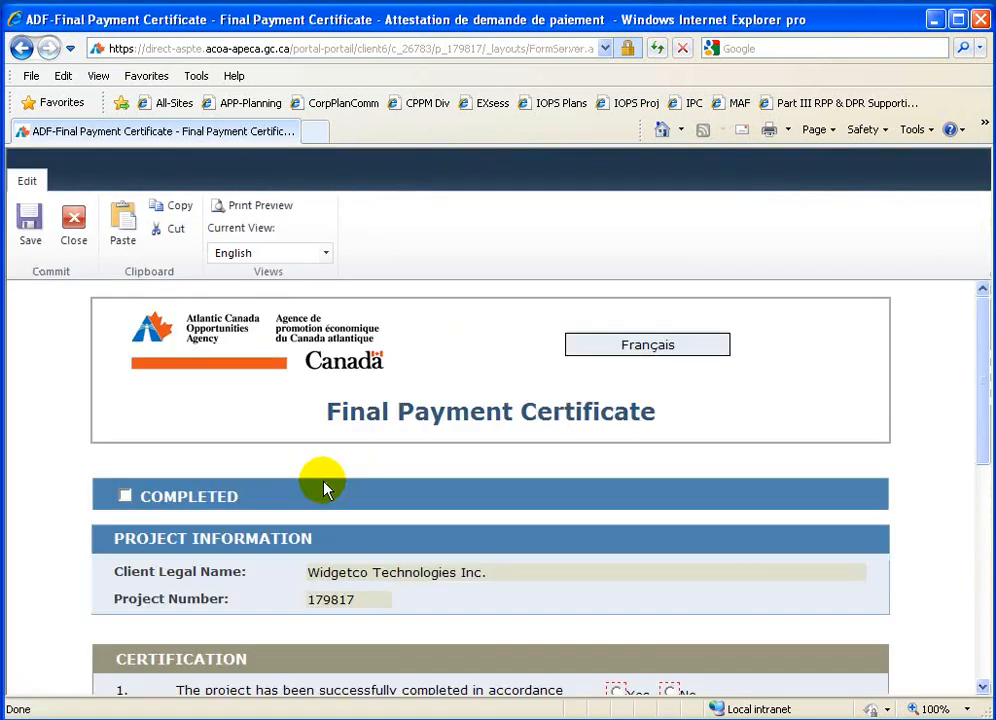
{"action": "left_click_drag", "start_coordinate": [983, 418], "coordinate": [987, 487]}
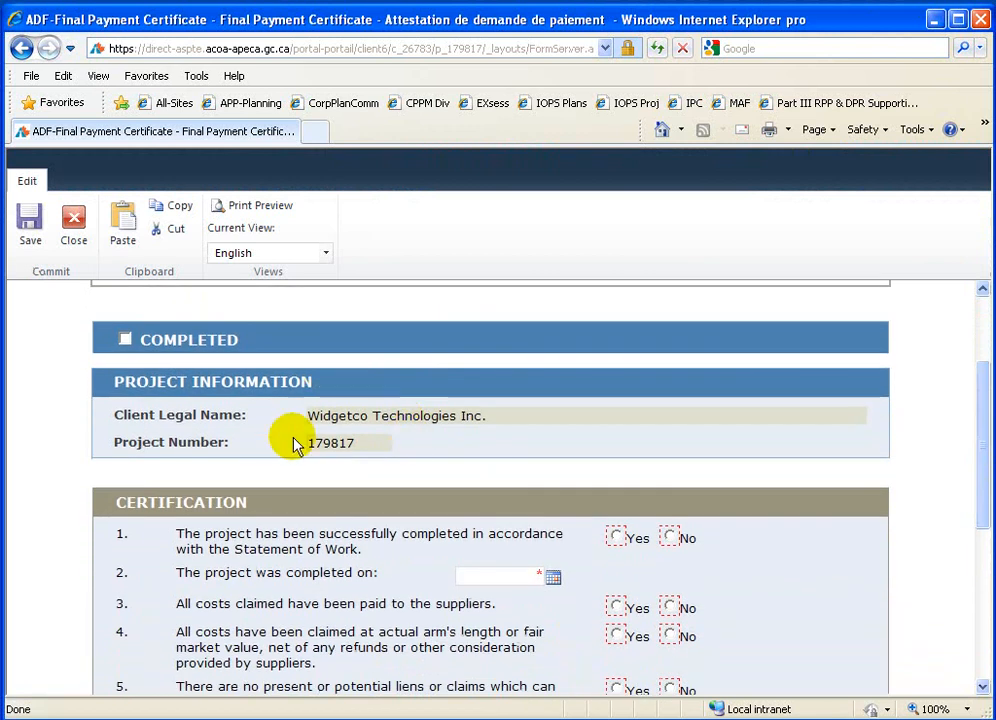
{"action": "left_click_drag", "start_coordinate": [980, 407], "coordinate": [985, 483]}
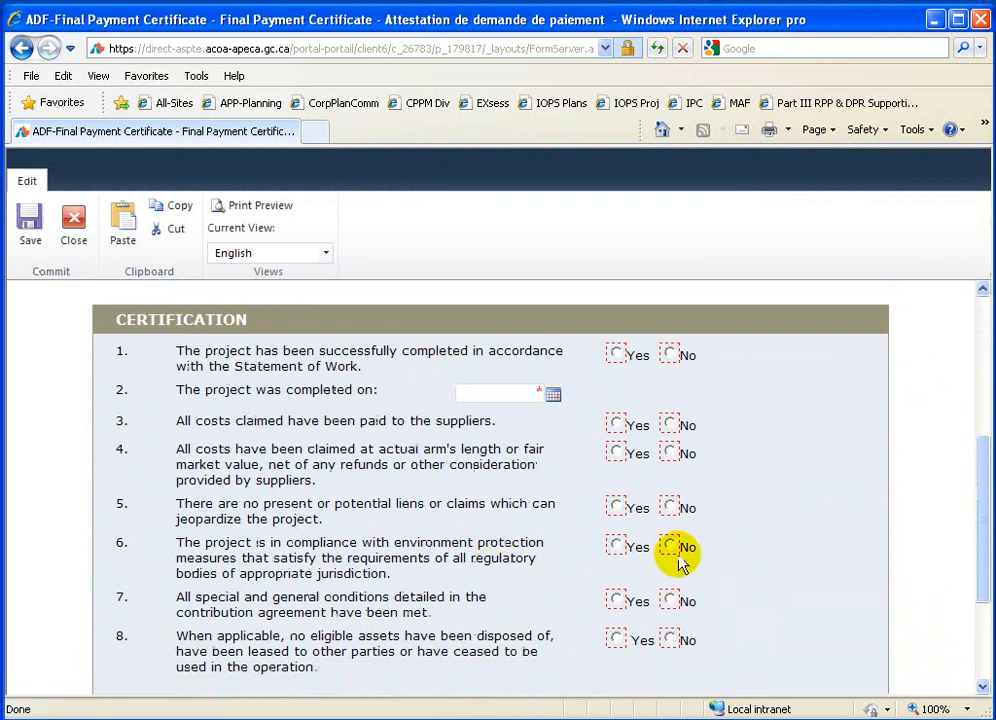
{"action": "left_click", "coordinate": [983, 517]}
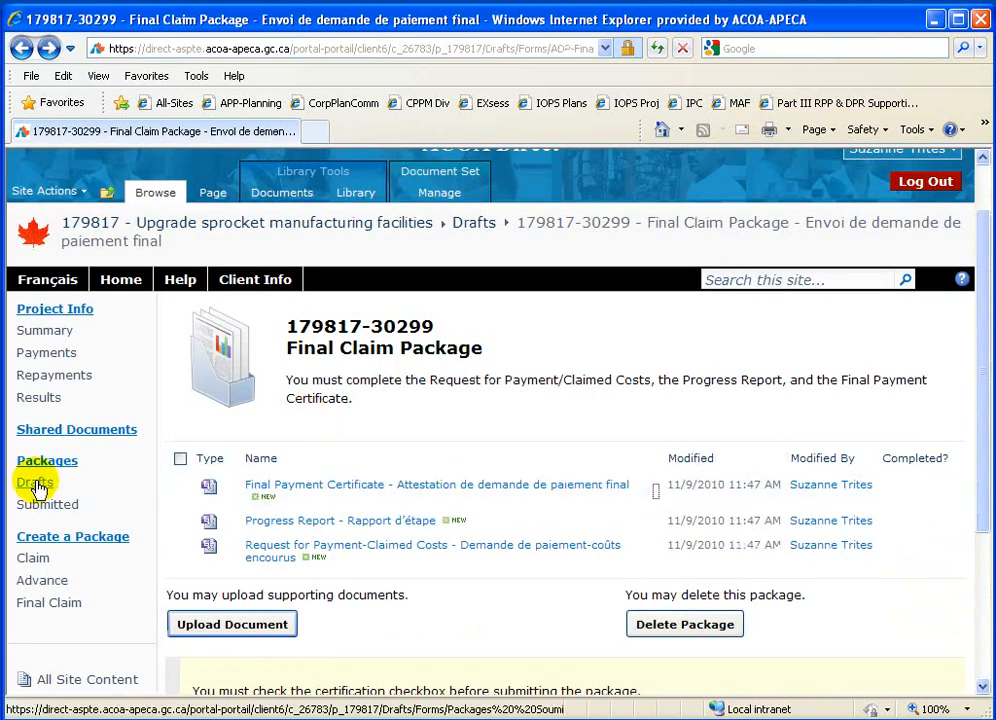
- View the draft packages, open the draft Claim Package to check its forms, and return to the Final Claim Package
{"action": "left_click", "coordinate": [36, 484]}
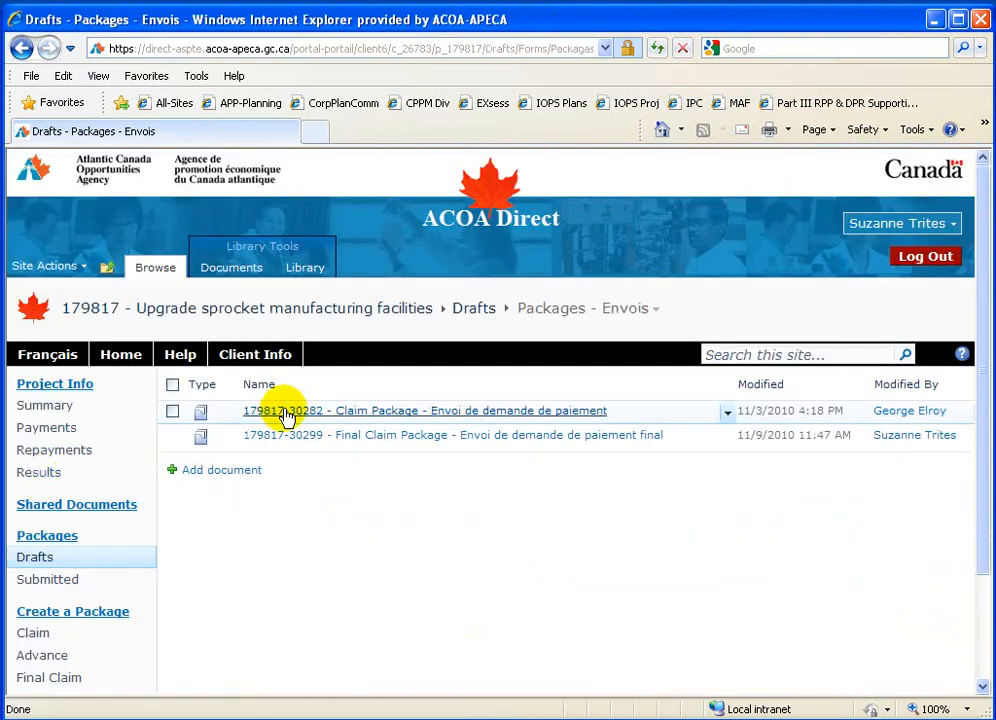
{"action": "left_click", "coordinate": [285, 413]}
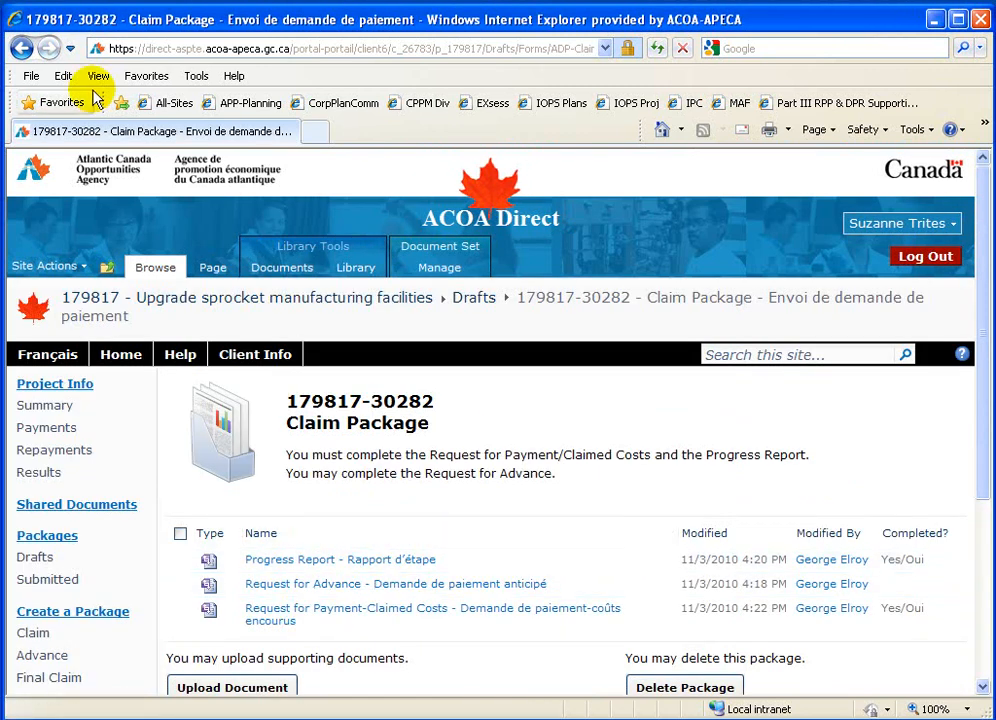
{"action": "left_click", "coordinate": [20, 50]}
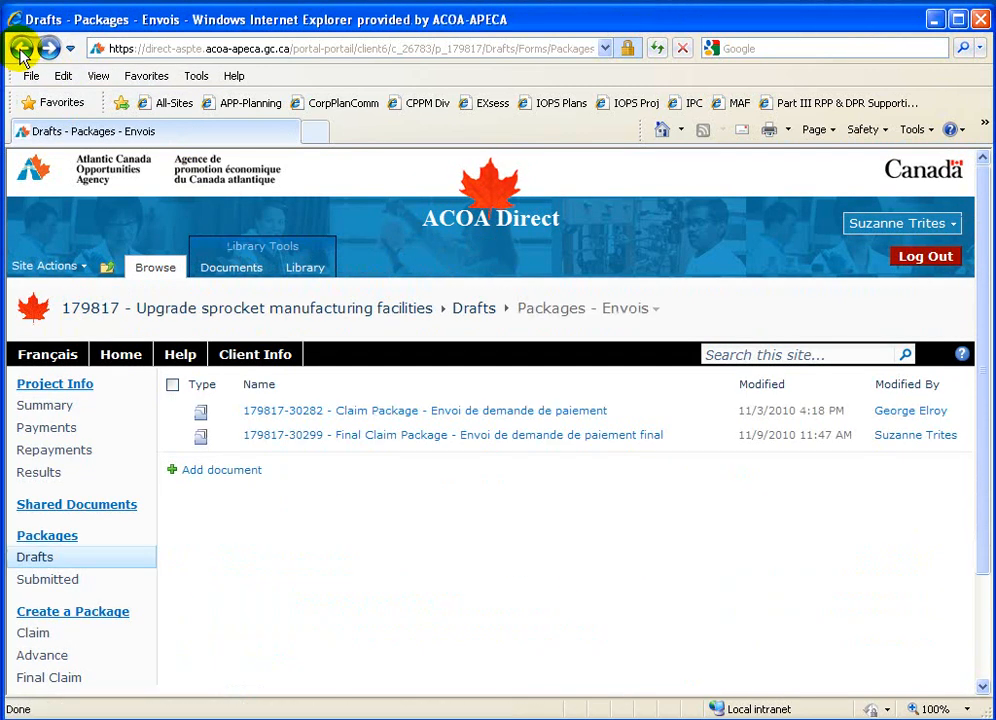
{"action": "left_click", "coordinate": [20, 50]}
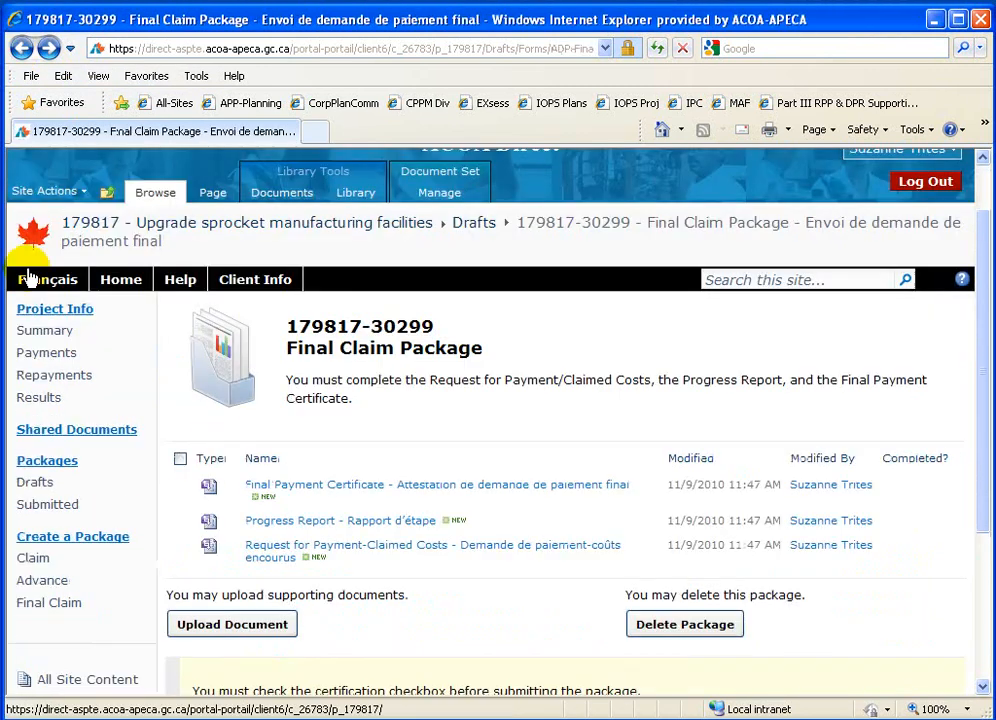
- View the submitted claim package dated 11/1/2010 10:28 AM and open the Help for ACOA Direct Services page
{"action": "left_click", "coordinate": [46, 506]}
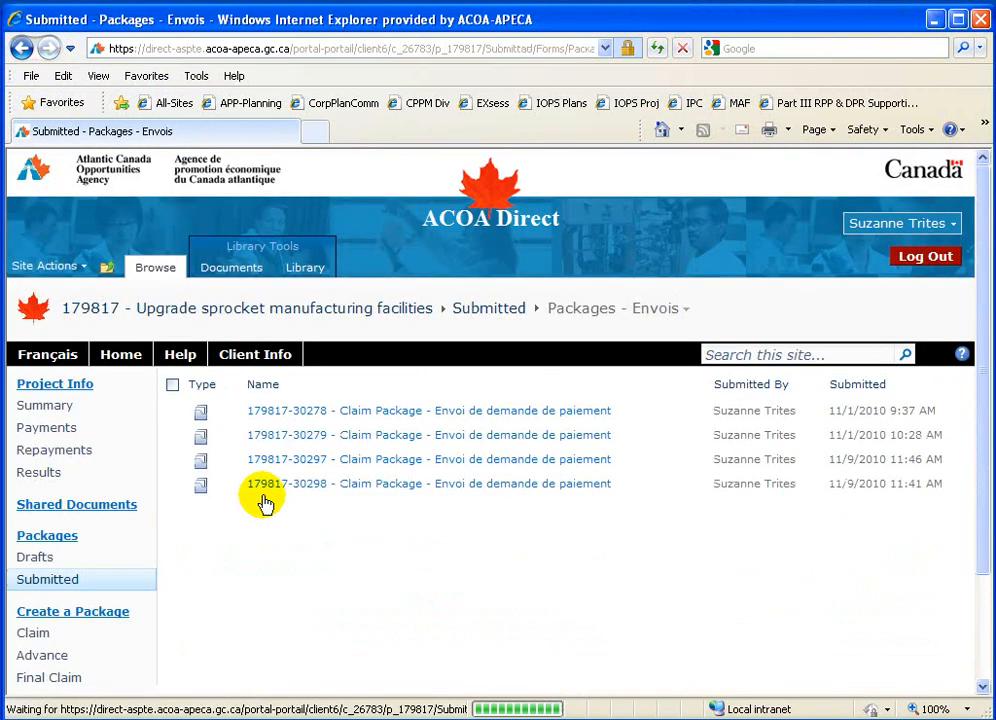
{"action": "left_click", "coordinate": [346, 438]}
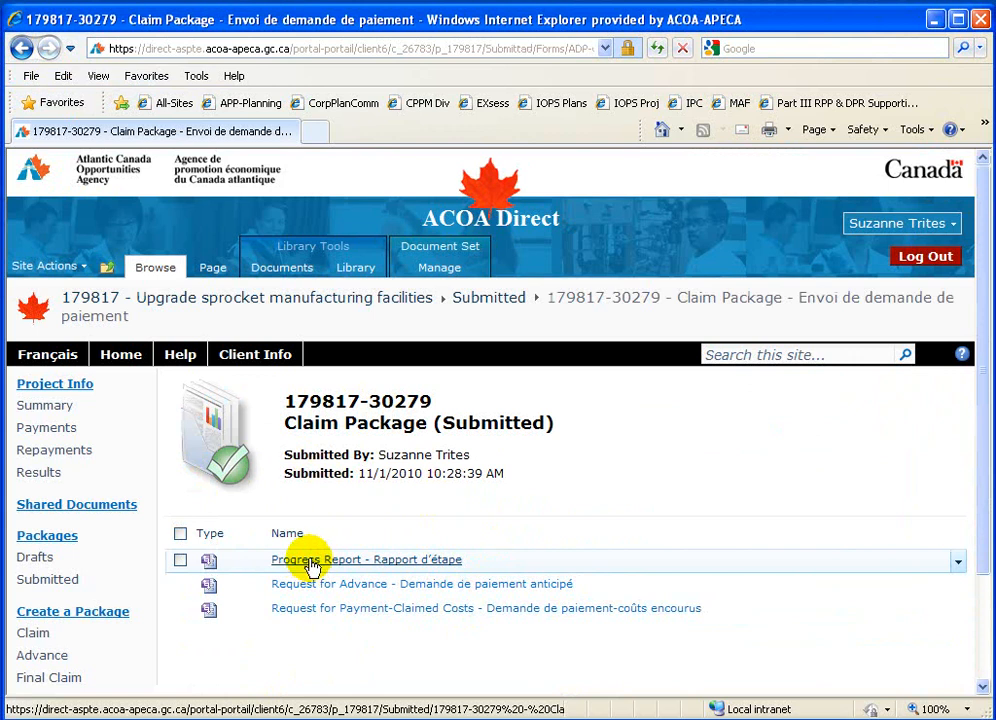
{"action": "left_click", "coordinate": [182, 356]}
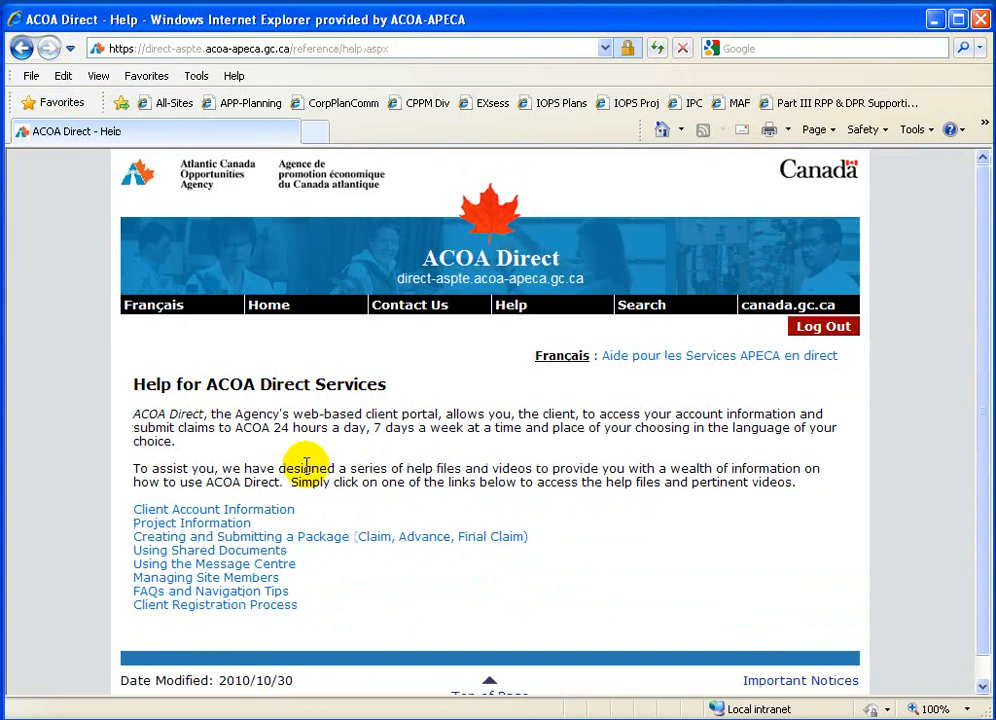